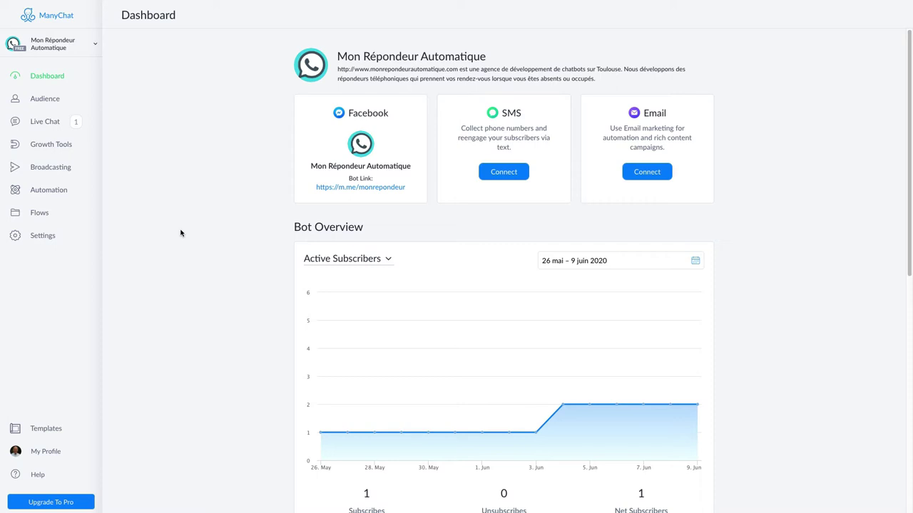
Step: Open the Broadcasts section and look over the draft posts and the actions available for the Content draft
{"action": "left_click", "coordinate": [48, 169]}
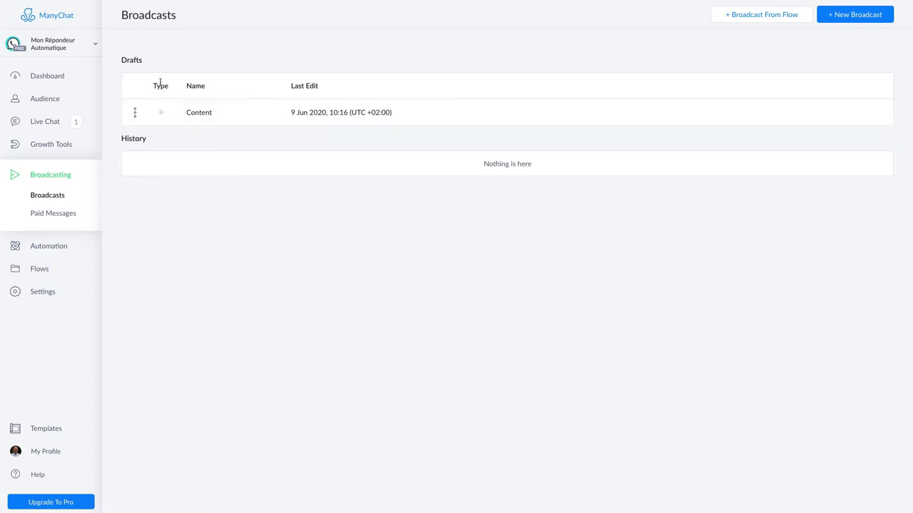
{"action": "left_click", "coordinate": [132, 59]}
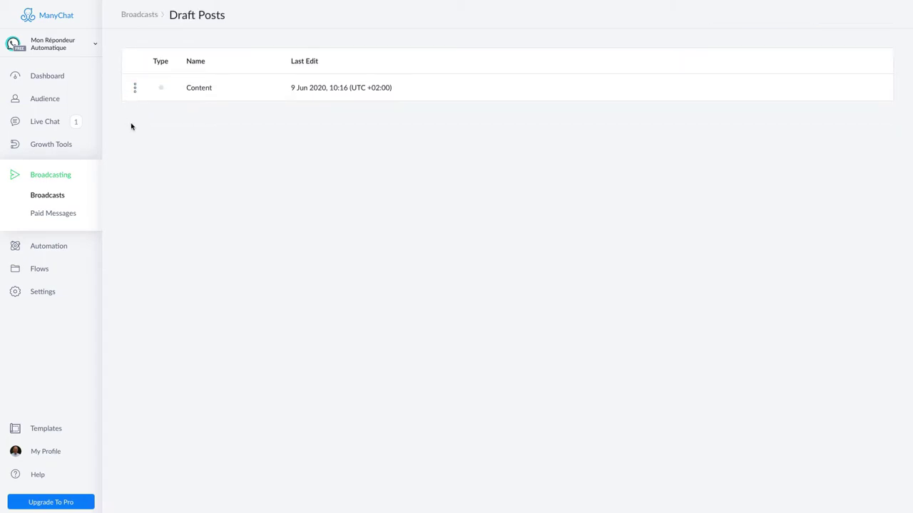
{"action": "left_click", "coordinate": [142, 15]}
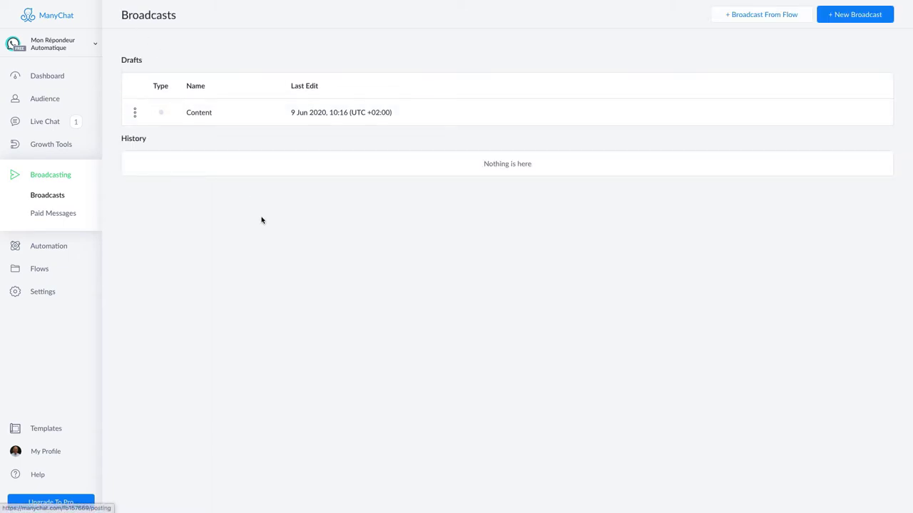
{"action": "left_click", "coordinate": [136, 114]}
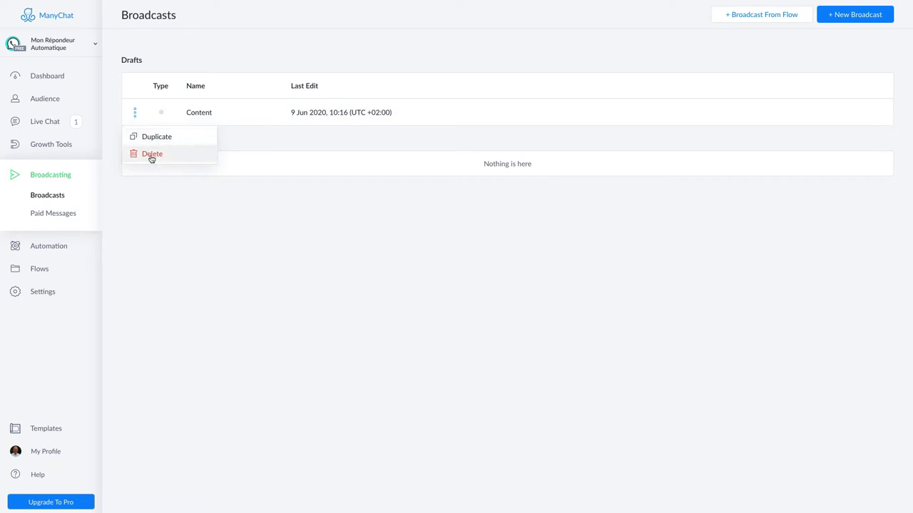
{"action": "left_click", "coordinate": [174, 194]}
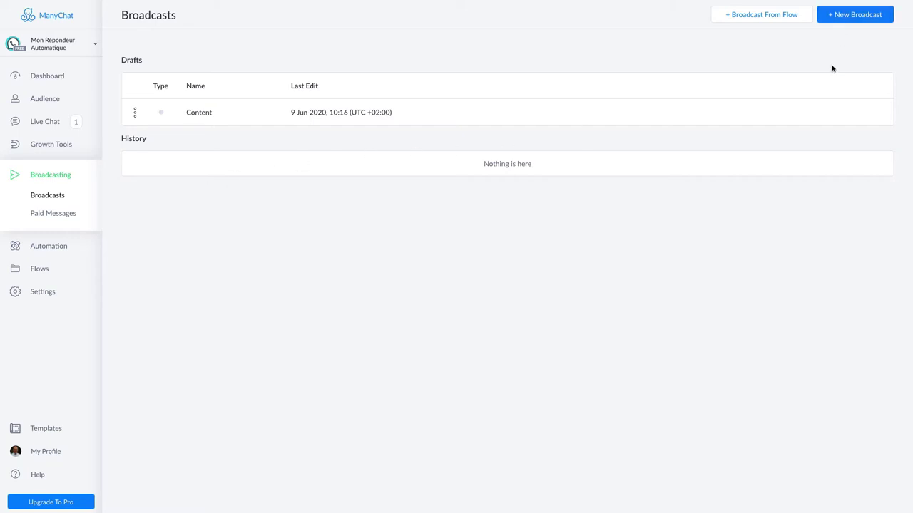
Step: Start a new Messenger broadcast and open the content type choices of its post
{"action": "left_click", "coordinate": [847, 20]}
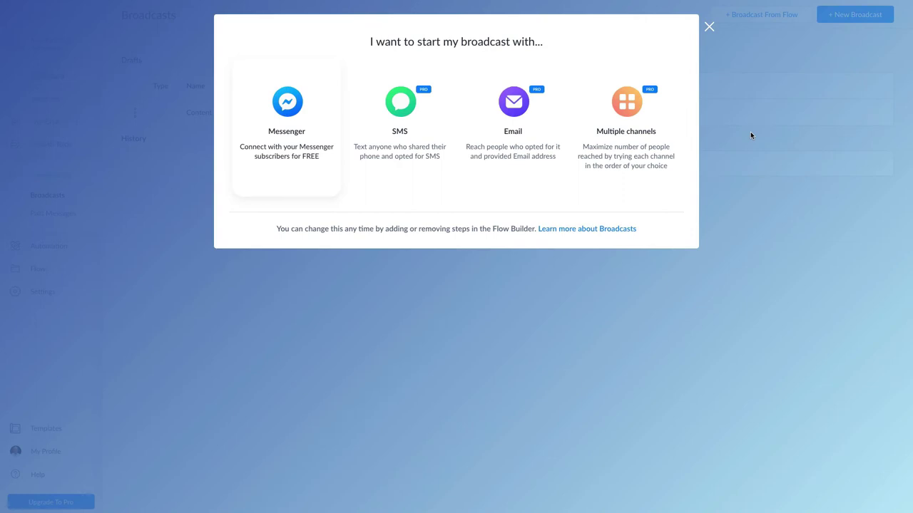
{"action": "left_click", "coordinate": [290, 139]}
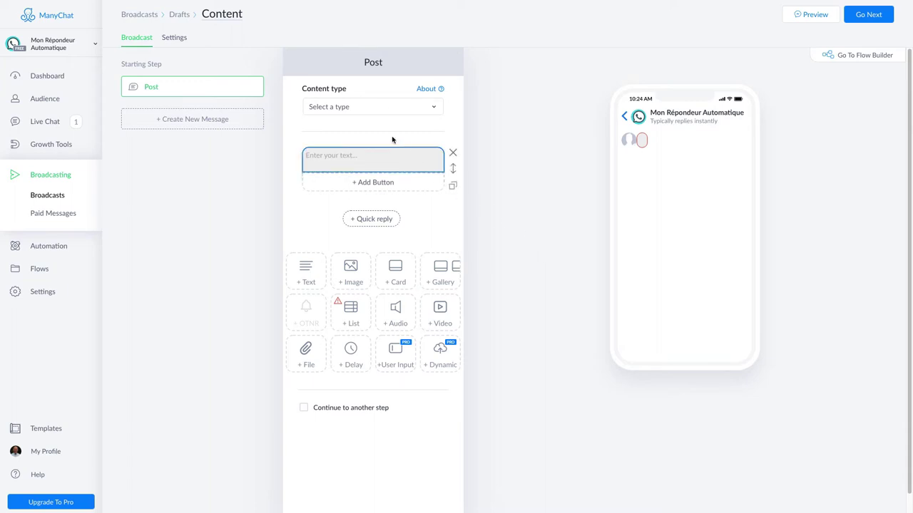
{"action": "left_click", "coordinate": [365, 108]}
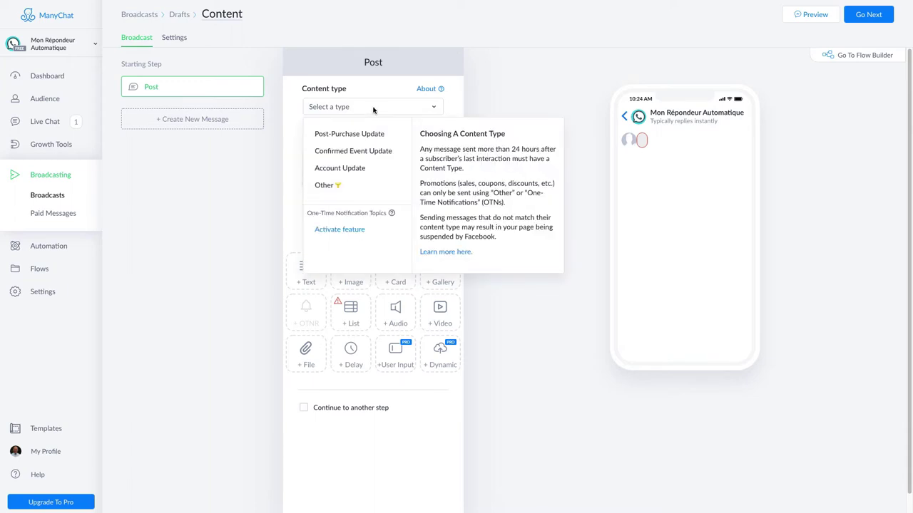
Step: Translate the page into French and read the guidance on choosing a content type
{"action": "right_click", "coordinate": [363, 112]}
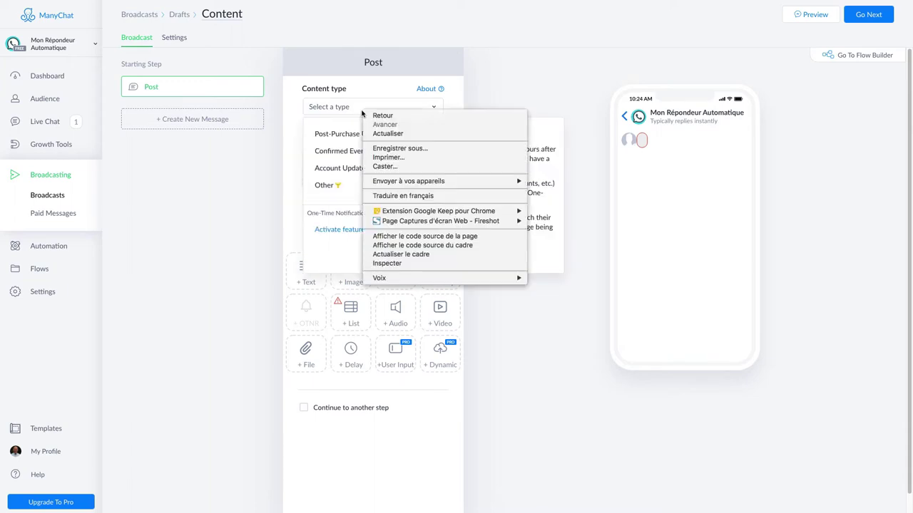
{"action": "left_click", "coordinate": [395, 196]}
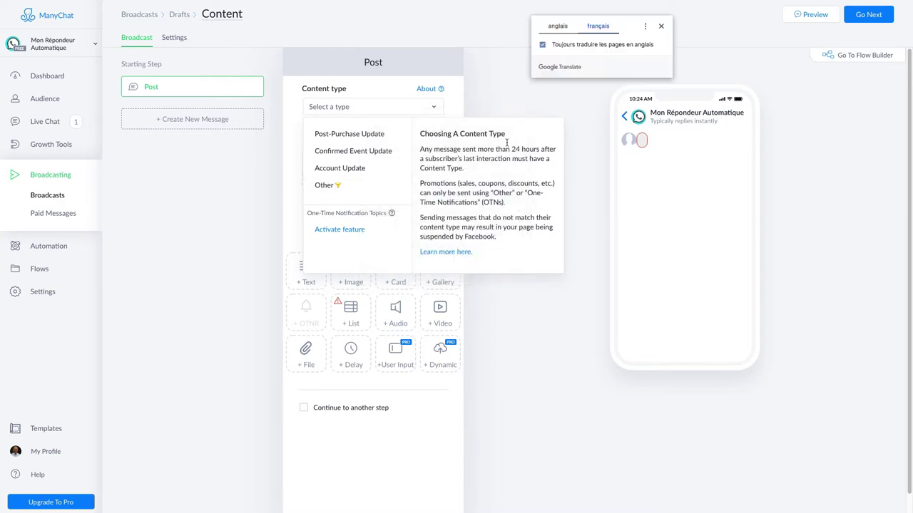
{"action": "left_click", "coordinate": [661, 25]}
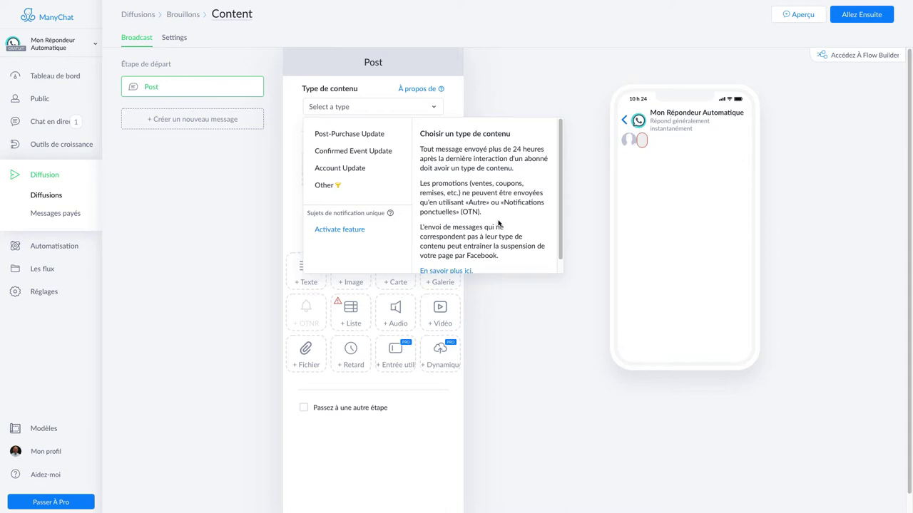
{"action": "scroll", "coordinate": [498, 224], "scroll_direction": "down", "scroll_amount": 1}
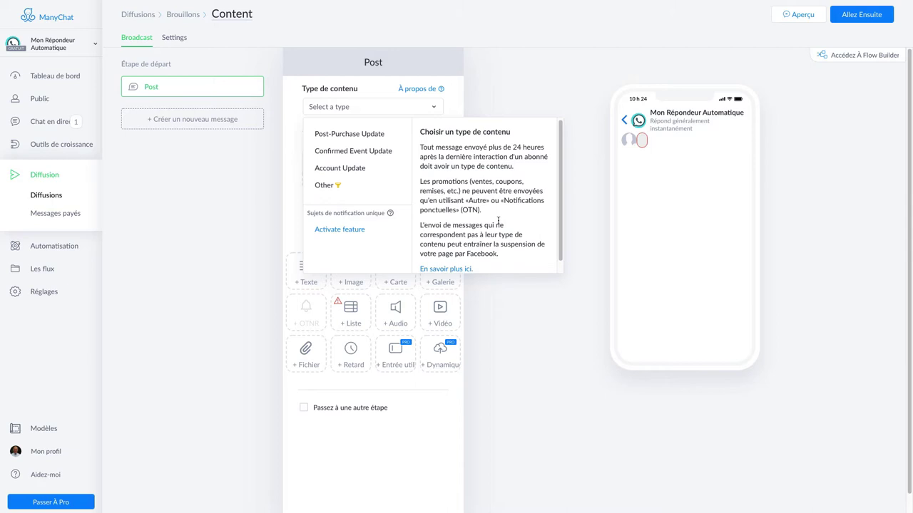
{"action": "scroll", "coordinate": [497, 222], "scroll_direction": "down", "scroll_amount": 1}
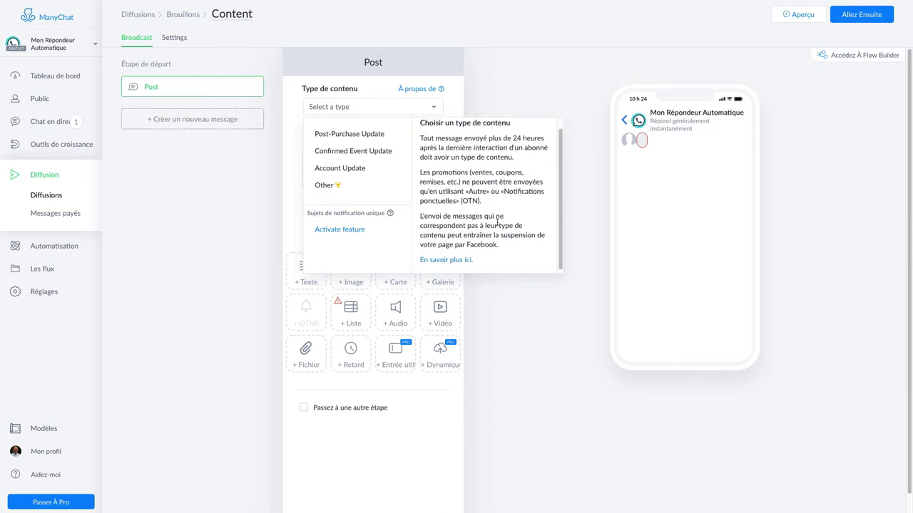
{"action": "scroll", "coordinate": [498, 224], "scroll_direction": "down", "scroll_amount": 1}
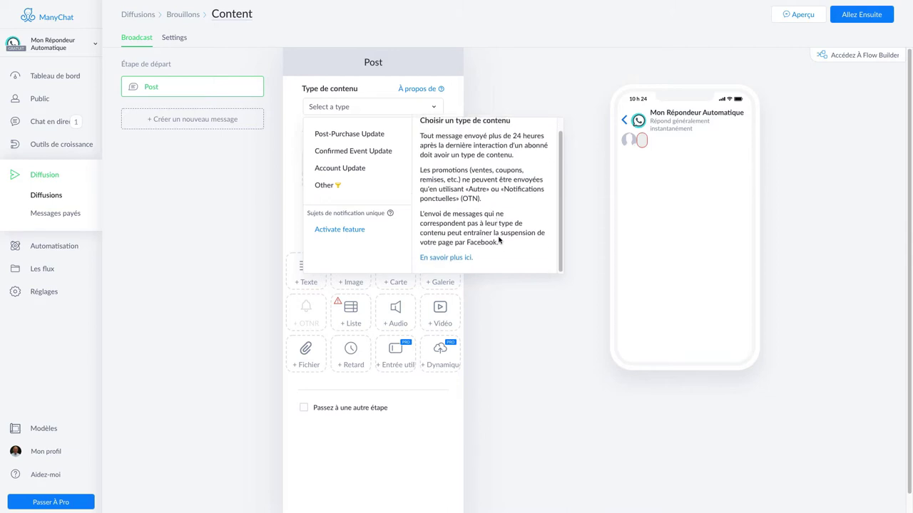
Step: Set the content type of the broadcast post to Other
{"action": "left_click", "coordinate": [352, 107]}
{"action": "left_click", "coordinate": [352, 109]}
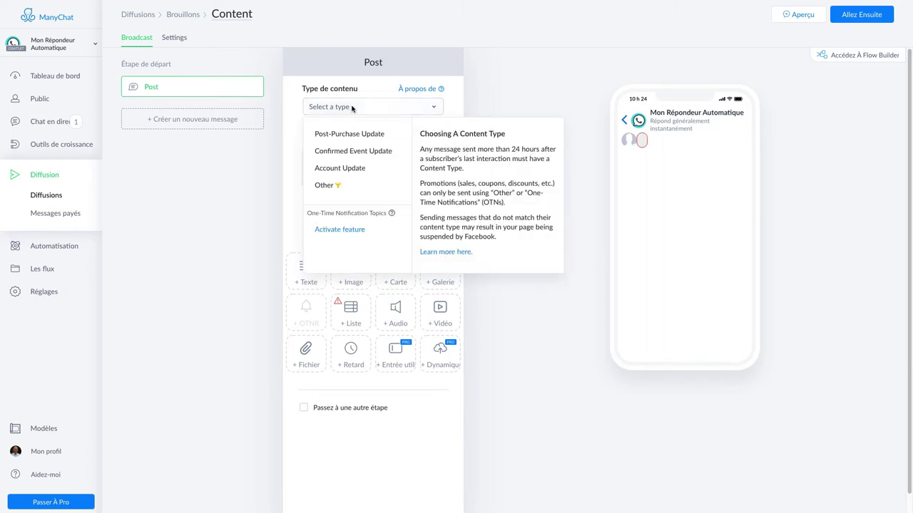
{"action": "left_click", "coordinate": [334, 185]}
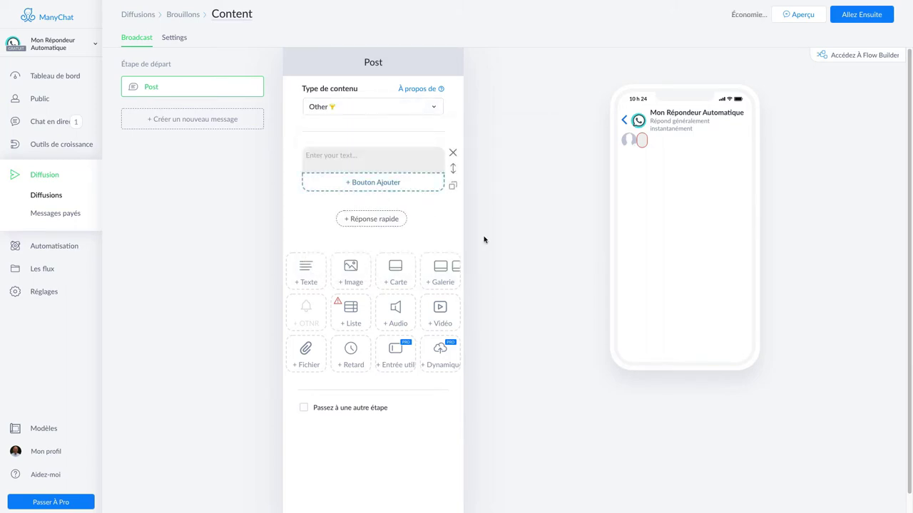
Step: Insert the First Name field and write "Nous avons un coupon spécial Printemps. Vous bénéficiez d'une remise de 50% sur les 3 mois du Printemps"
{"action": "left_click", "coordinate": [421, 178]}
{"action": "left_click", "coordinate": [303, 156]}
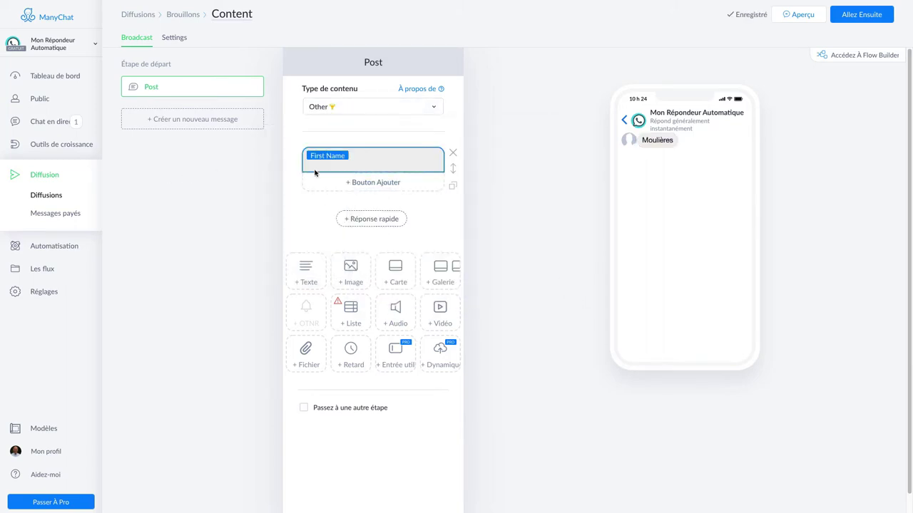
{"action": "type", "text": "Nous "}
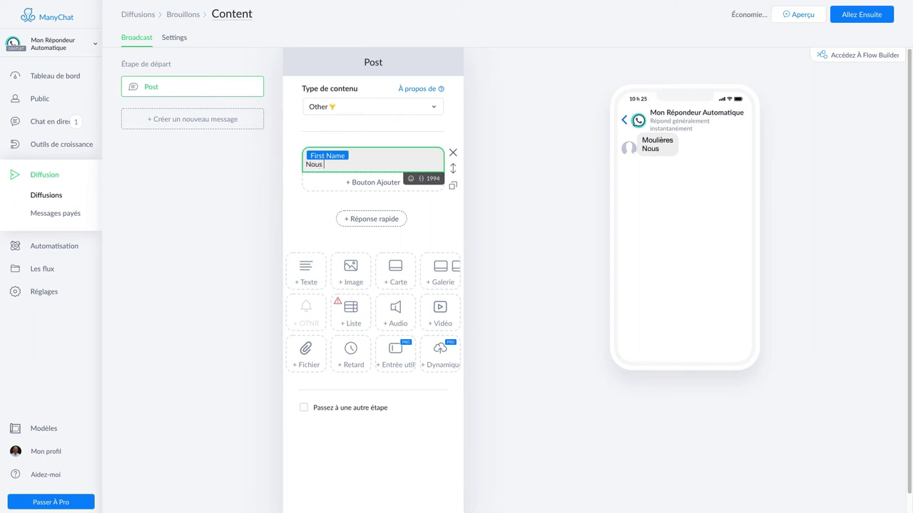
{"action": "type", "text": "avons un coupon spécial Pr"}
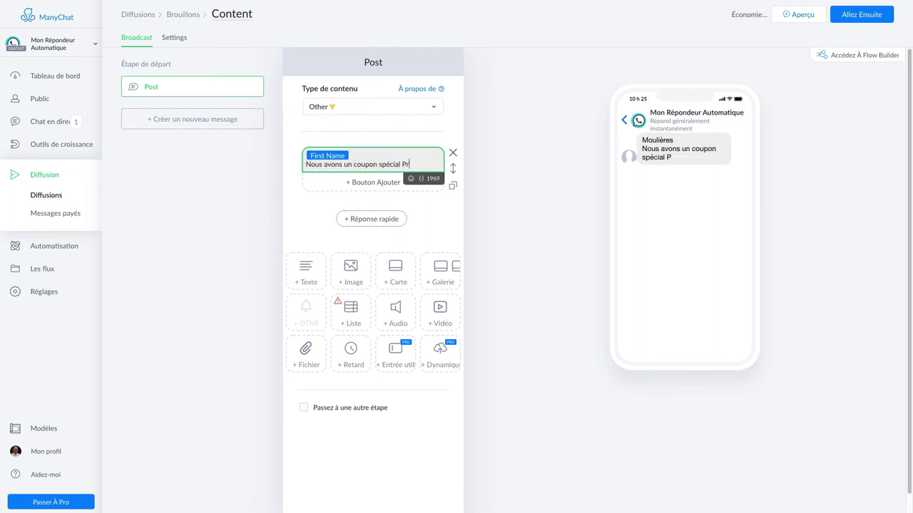
{"action": "type", "text": "intemps. Vous bénéficiez"}
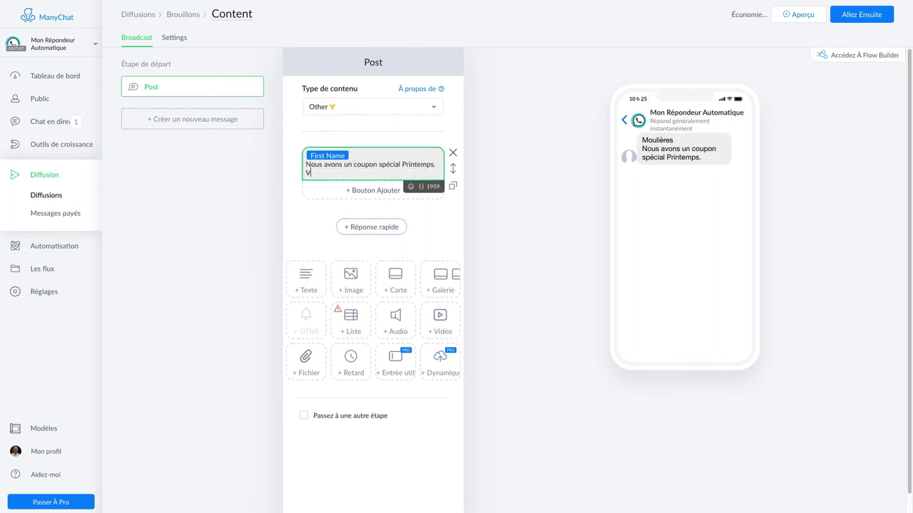
{"action": "type", "text": " d'une re"}
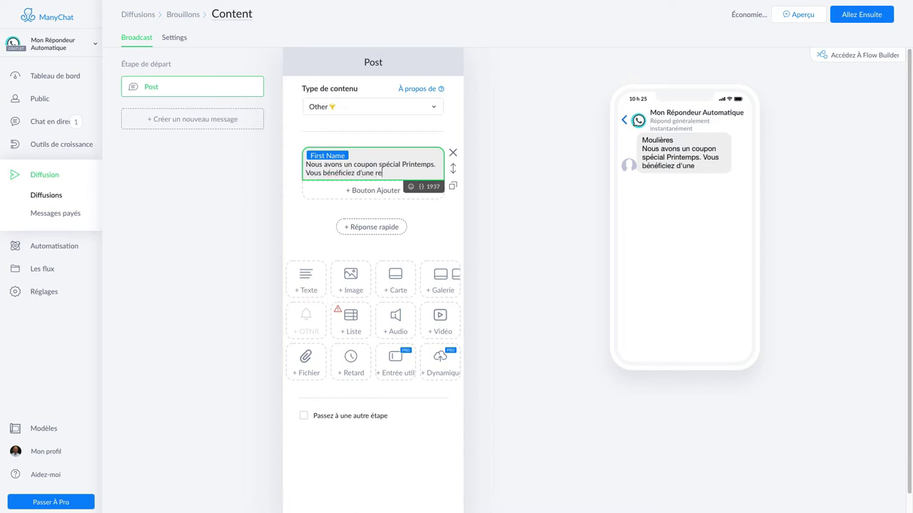
{"action": "type", "text": "mise de 50%"}
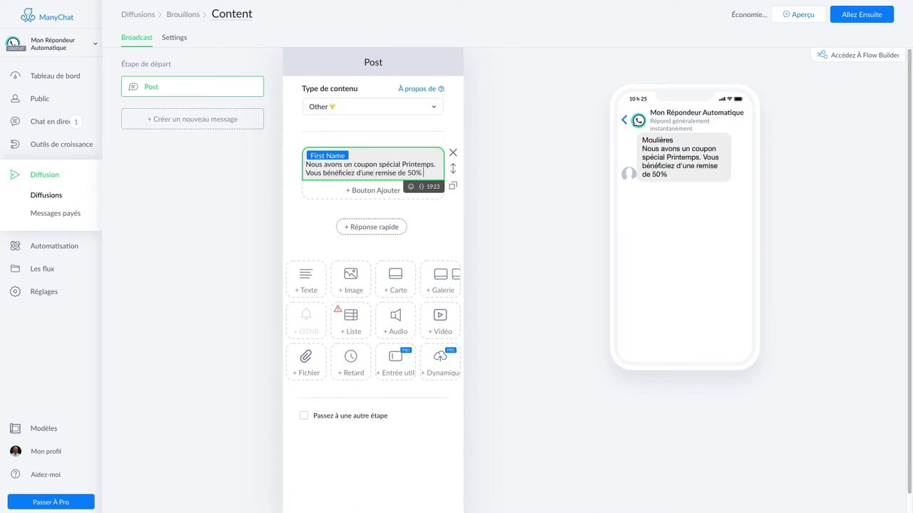
{"action": "type", "text": " sur les 3 mois"}
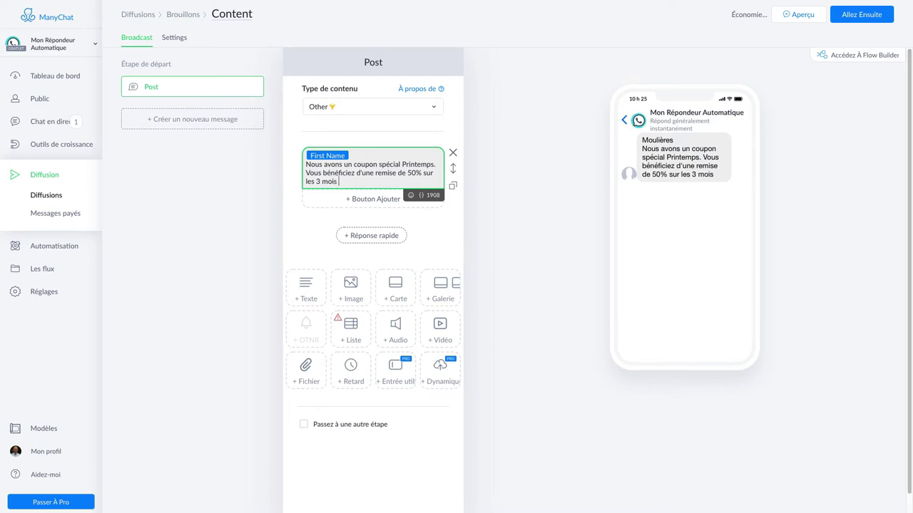
{"action": "type", "text": " du Printemps"}
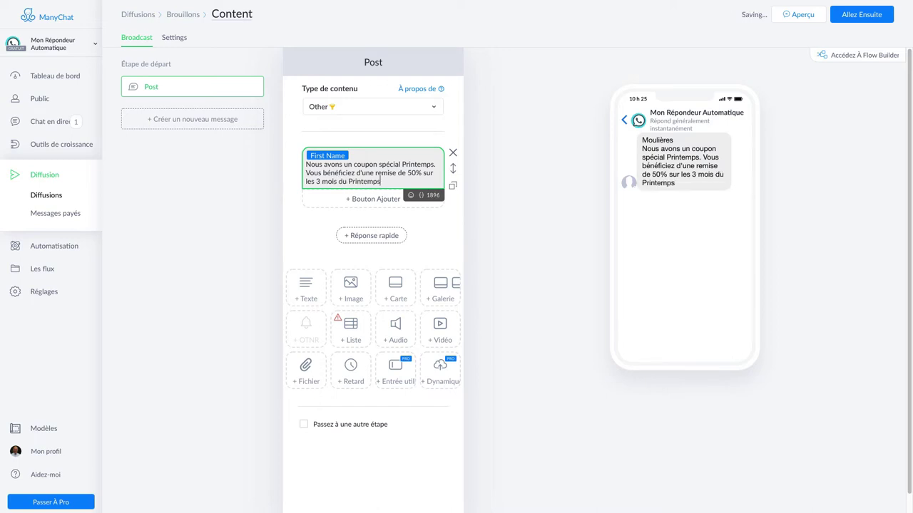
Step: Add a first button under the message text and title it "Je suis intéressé"
{"action": "left_click", "coordinate": [369, 199]}
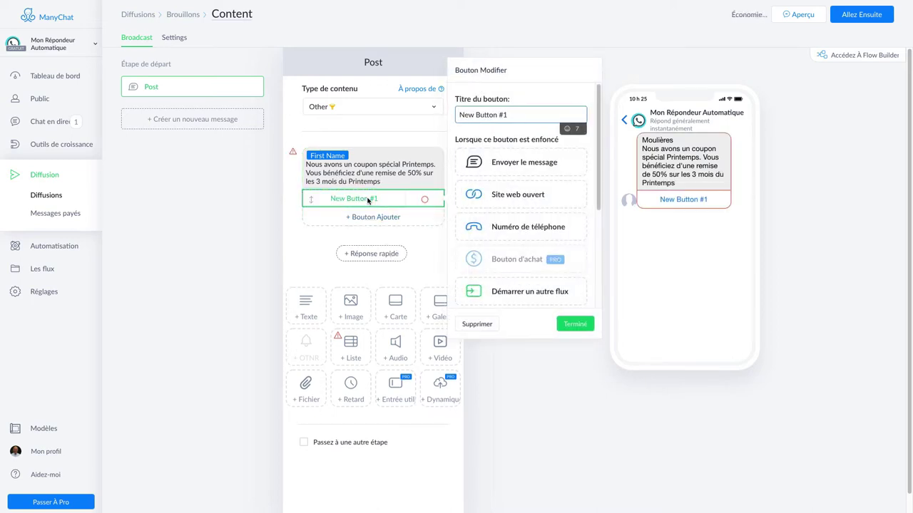
{"action": "left_click_drag", "start_coordinate": [514, 115], "coordinate": [450, 116]}
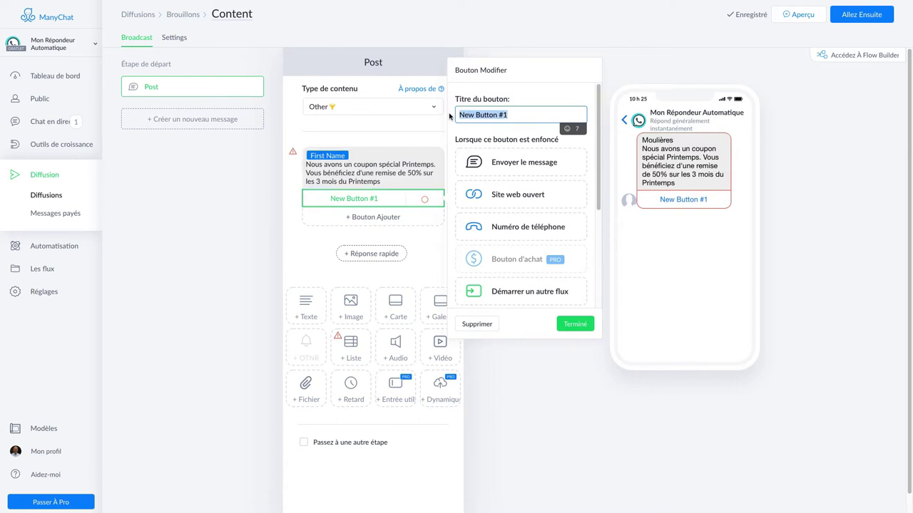
{"action": "type", "text": "Je suis intéress"}
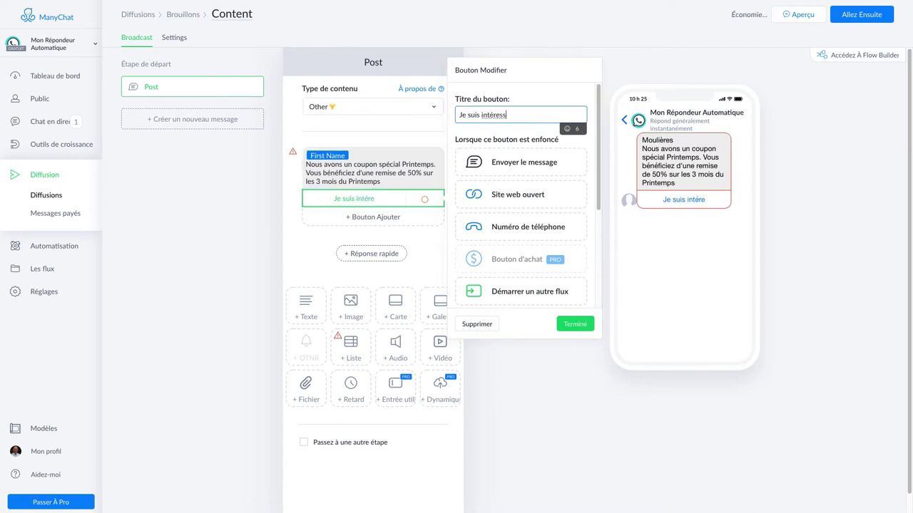
{"action": "type", "text": "é"}
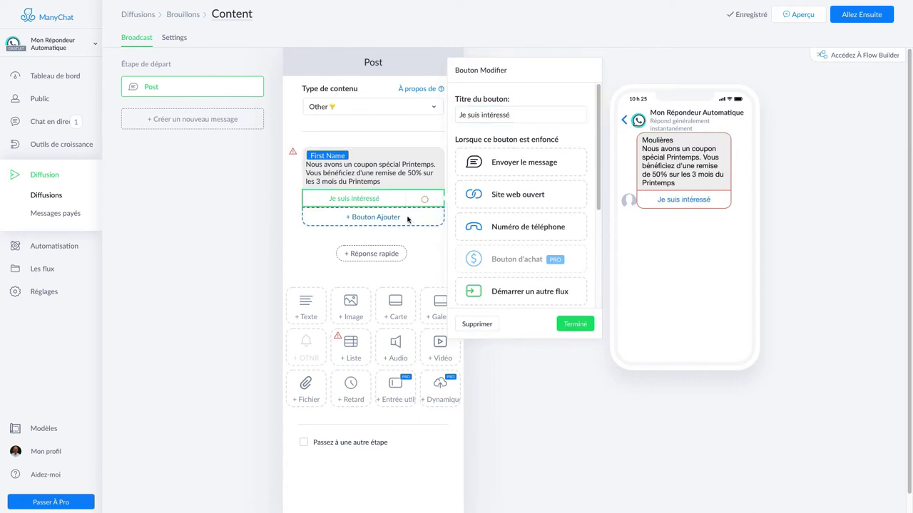
Step: Add a second button to the message and title it "Je ne suis pas intéressé"
{"action": "left_click", "coordinate": [406, 220]}
{"action": "left_click_drag", "start_coordinate": [511, 132], "coordinate": [413, 126]}
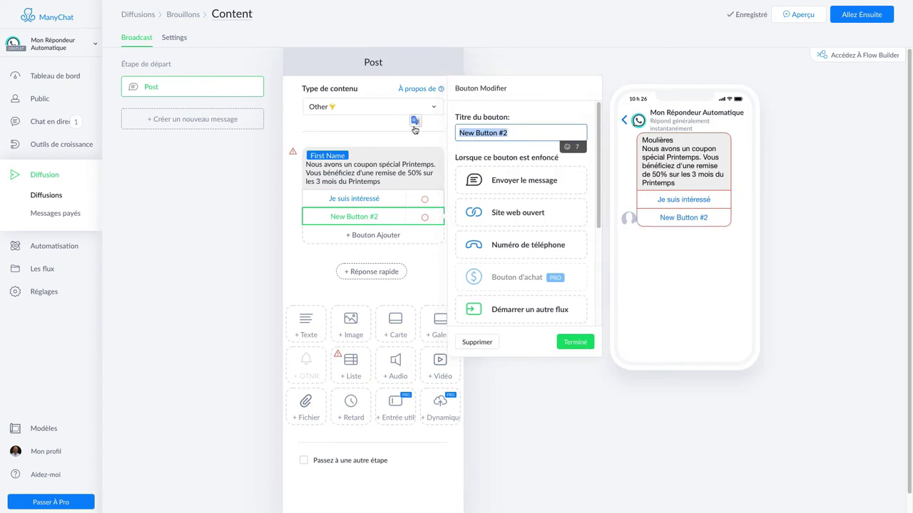
{"action": "type", "text": "Je ne suis pas intéressé"}
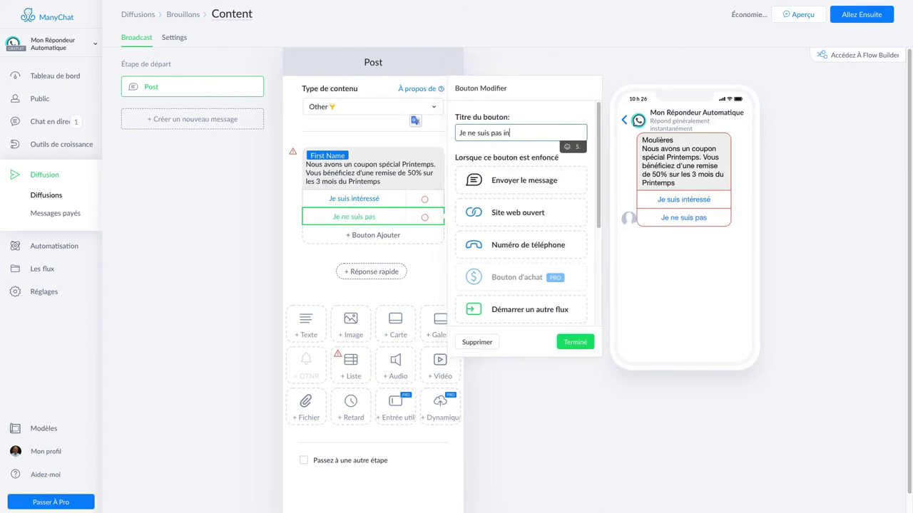
Step: Add a third button to the message and title it "Je ne sais pas encore"
{"action": "left_click", "coordinate": [391, 238]}
{"action": "left_click_drag", "start_coordinate": [508, 150], "coordinate": [432, 139]}
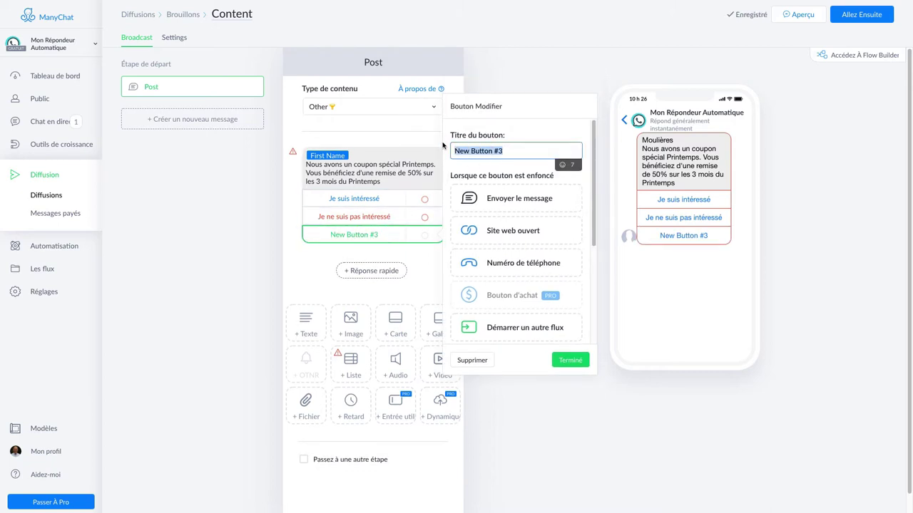
{"action": "type", "text": "Je ne sais pas e"}
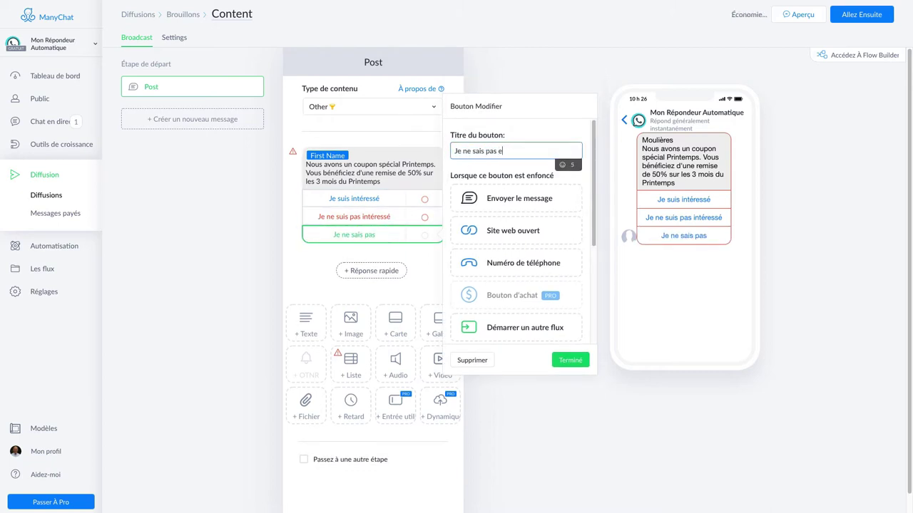
{"action": "type", "text": "ncore"}
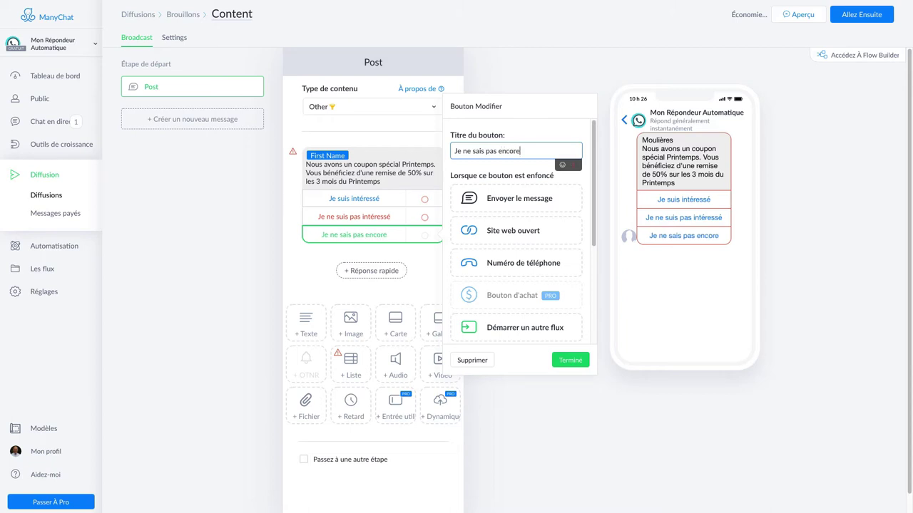
Step: Make the "Je suis intéressé" button trigger a new message with the "Envoyer le message" action
{"action": "left_click", "coordinate": [440, 205]}
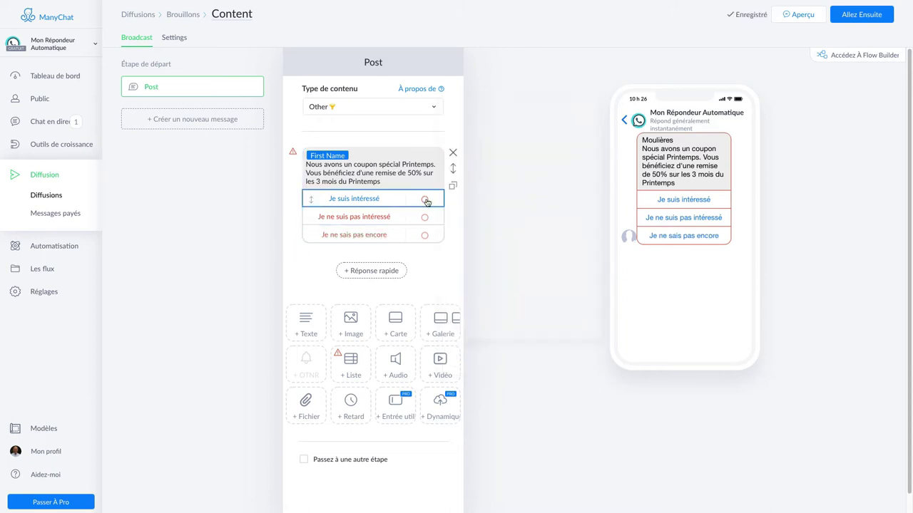
{"action": "left_click", "coordinate": [432, 199]}
{"action": "left_click", "coordinate": [509, 166]}
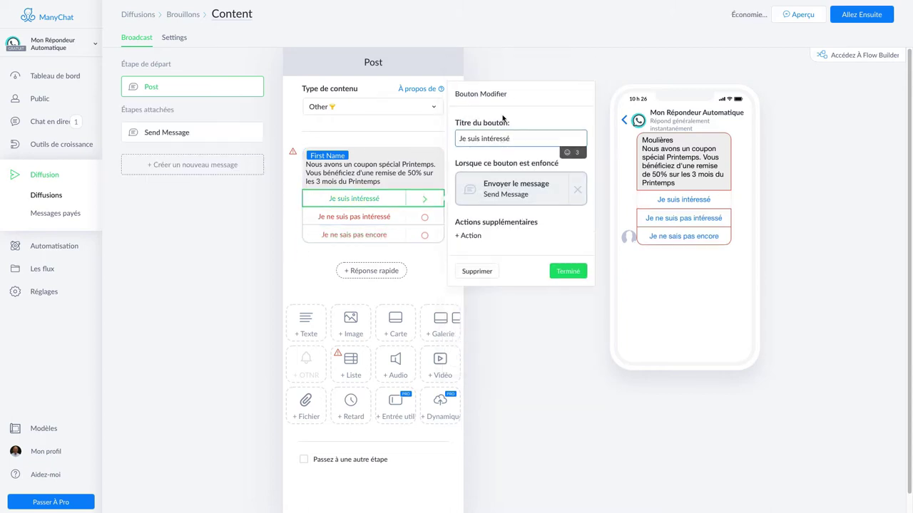
Step: Open the "Je suis intéressé" follow-up message, set its content type to Other and write "Voici votre coupon"
{"action": "left_click", "coordinate": [517, 204]}
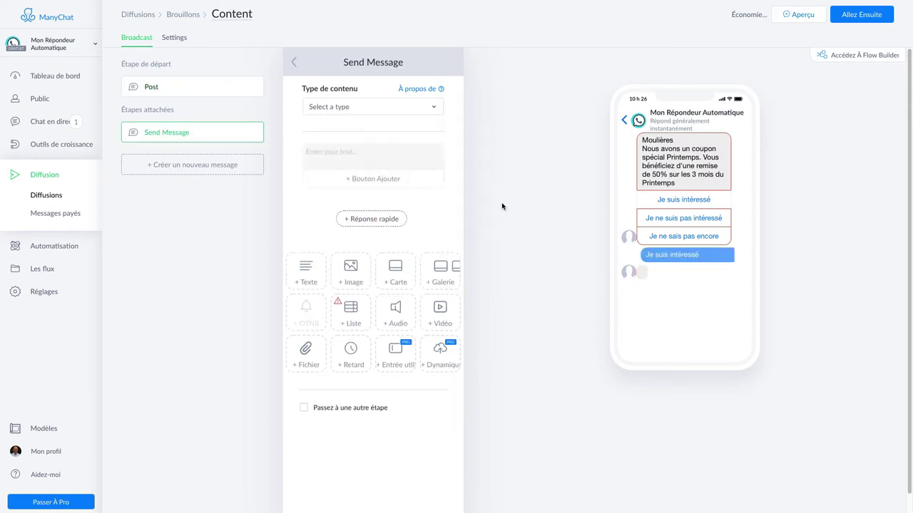
{"action": "left_click", "coordinate": [350, 108]}
{"action": "left_click", "coordinate": [353, 184]}
{"action": "left_click", "coordinate": [349, 161]}
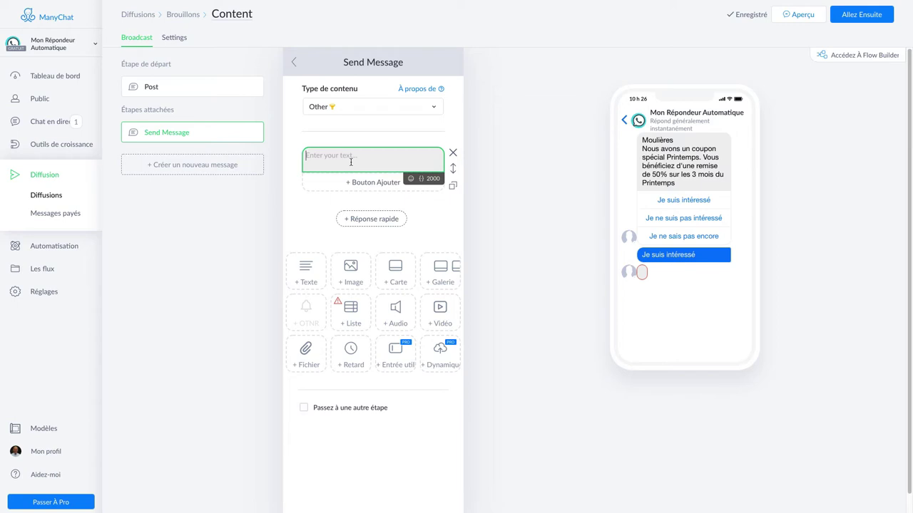
{"action": "type", "text": "Voici"}
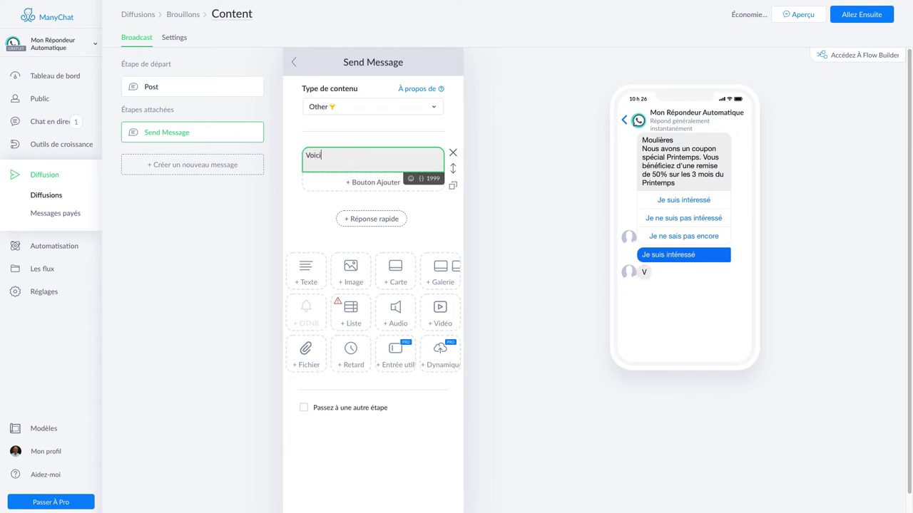
{"action": "type", "text": " votre coupon"}
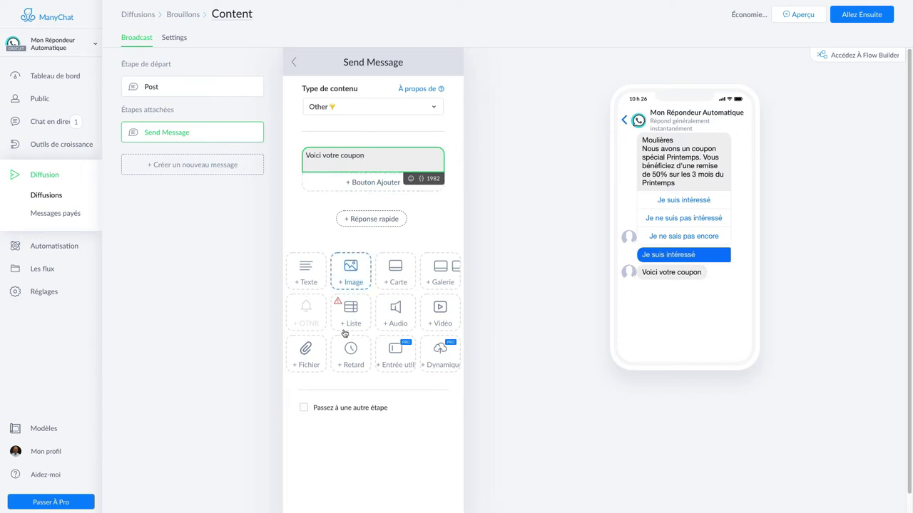
Step: Add a file block below the "Voici votre coupon" text and upload manychat.png into it
{"action": "left_click", "coordinate": [304, 351]}
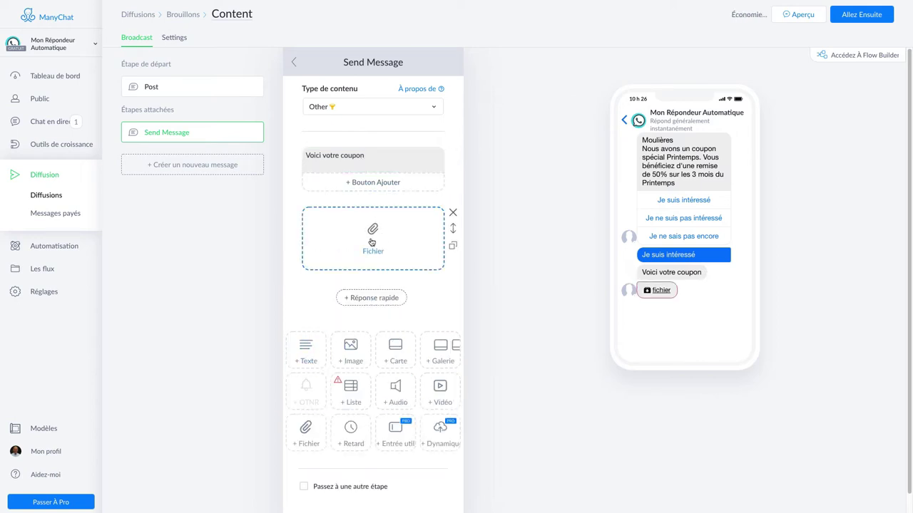
{"action": "left_click", "coordinate": [371, 242]}
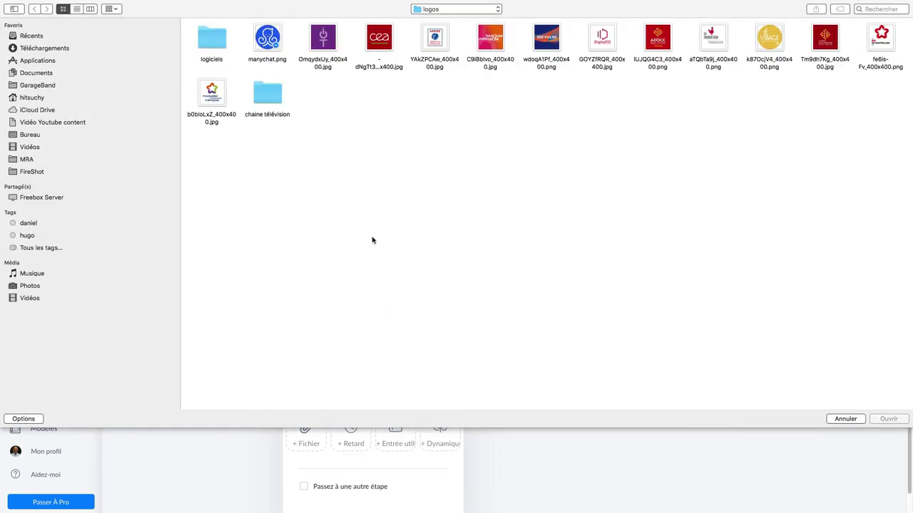
{"action": "left_click", "coordinate": [269, 47]}
{"action": "left_click", "coordinate": [889, 418]}
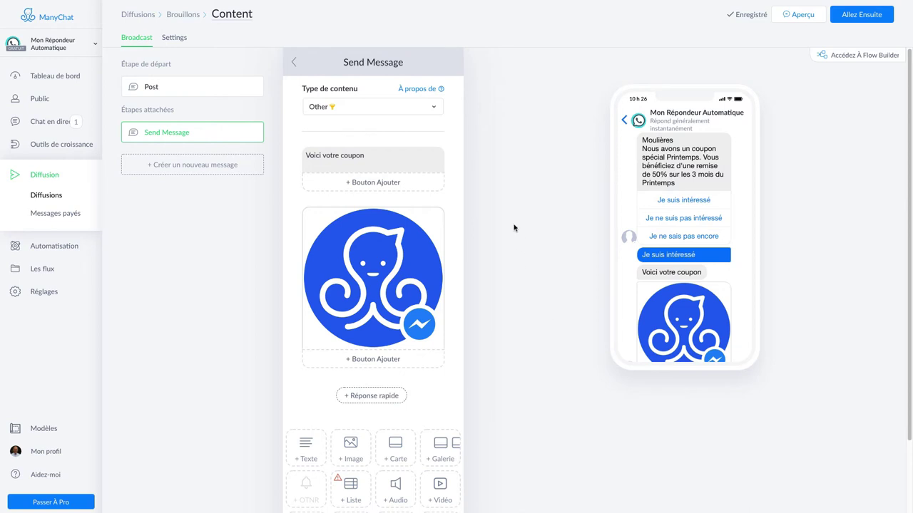
Step: Return to the starting post and make the "Je ne suis pas intéressé" button trigger a new message with "Envoyer le message"
{"action": "left_click", "coordinate": [293, 65]}
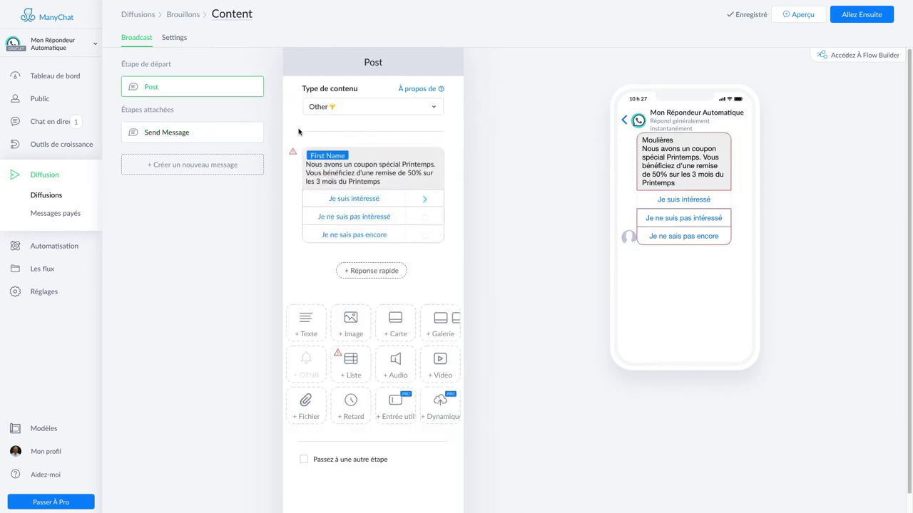
{"action": "left_click", "coordinate": [426, 220]}
{"action": "left_click", "coordinate": [506, 184]}
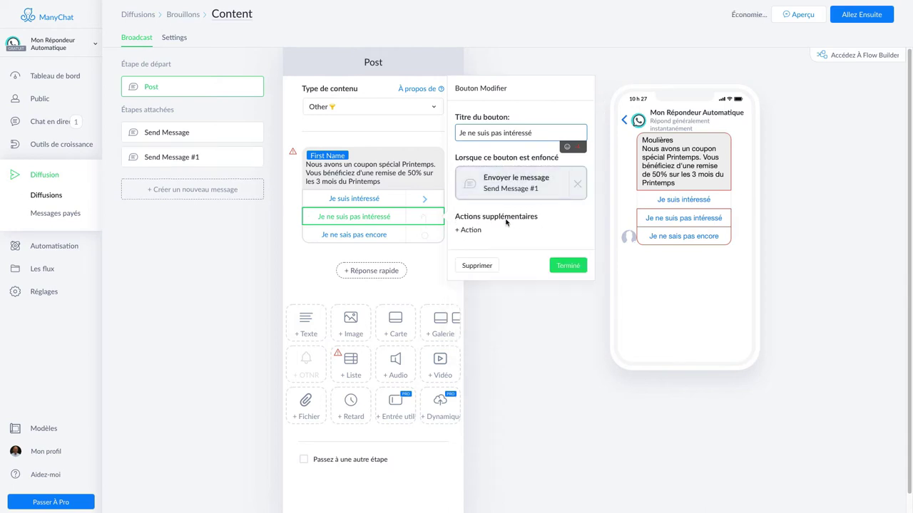
Step: Set the "Je ne suis pas intéressé" follow-up's content type to Other and write "Nous en sommes désolés. Nous vous proposerons d'autres coupons plus tard"
{"action": "left_click", "coordinate": [507, 223]}
{"action": "left_click", "coordinate": [327, 108]}
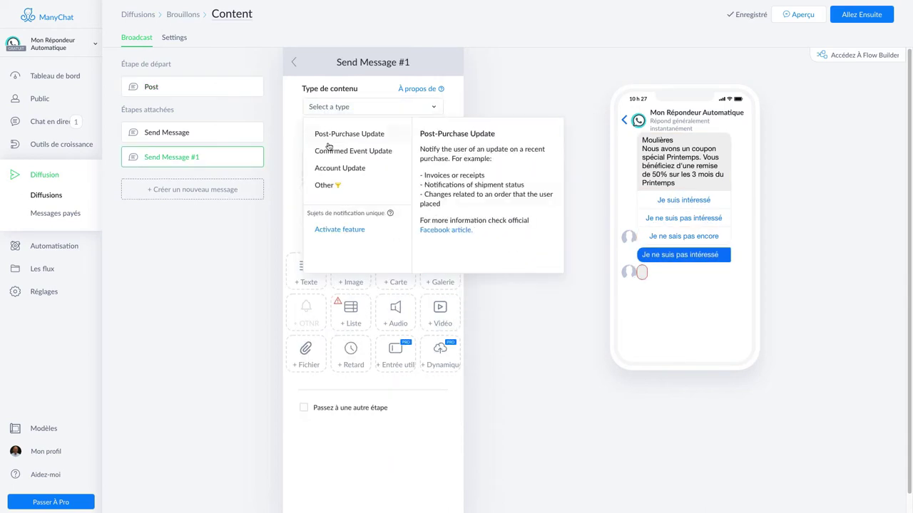
{"action": "left_click", "coordinate": [336, 184]}
{"action": "left_click", "coordinate": [347, 158]}
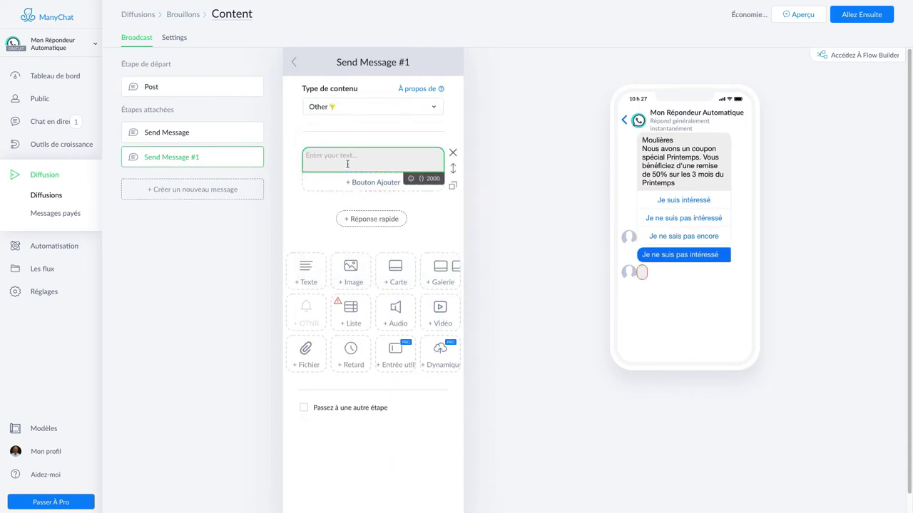
{"action": "type", "text": "Nous en so"}
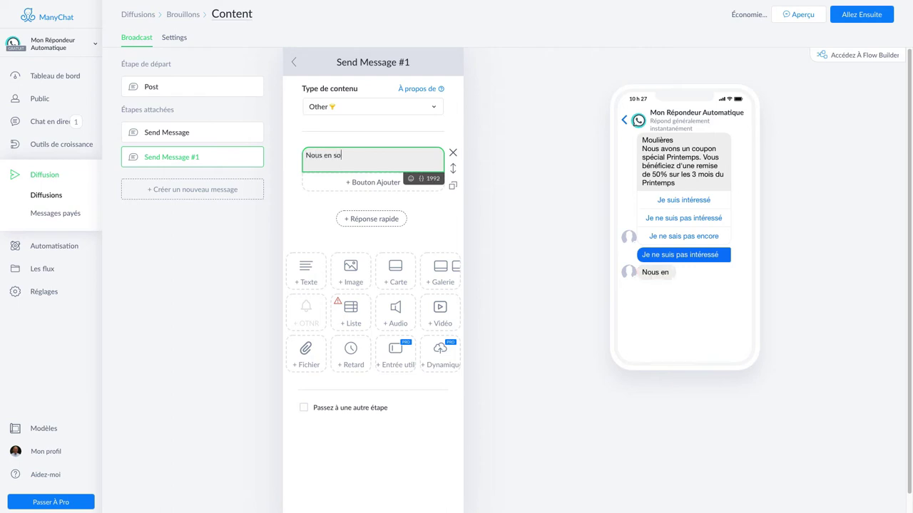
{"action": "type", "text": "mmes désolés"}
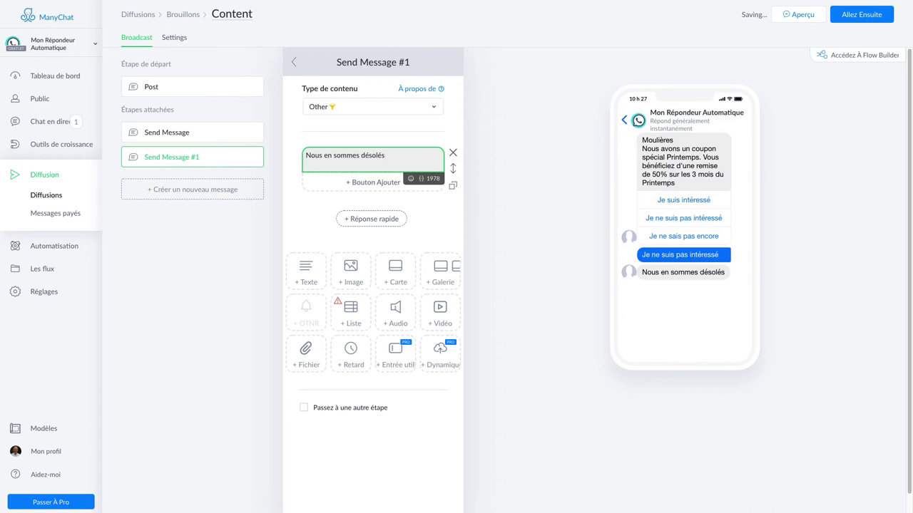
{"action": "type", "text": ". Nous "}
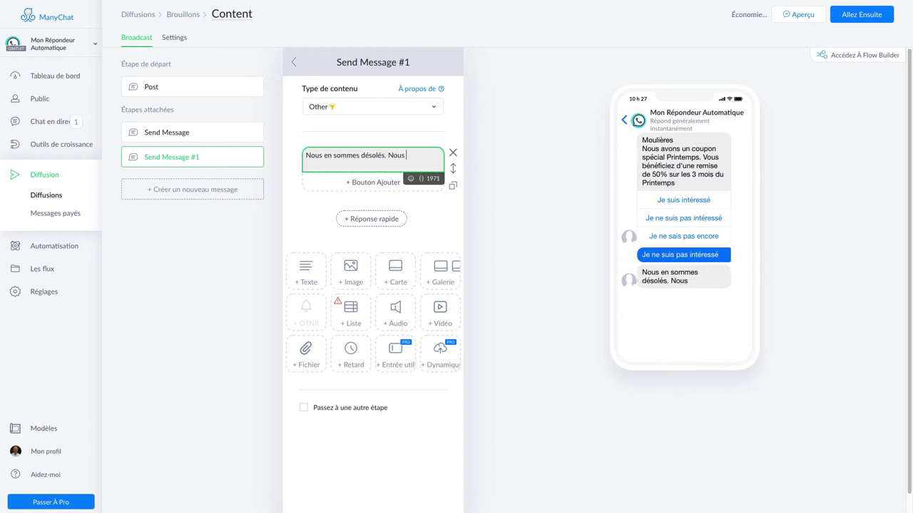
{"action": "type", "text": "vous proposerons d'aut"}
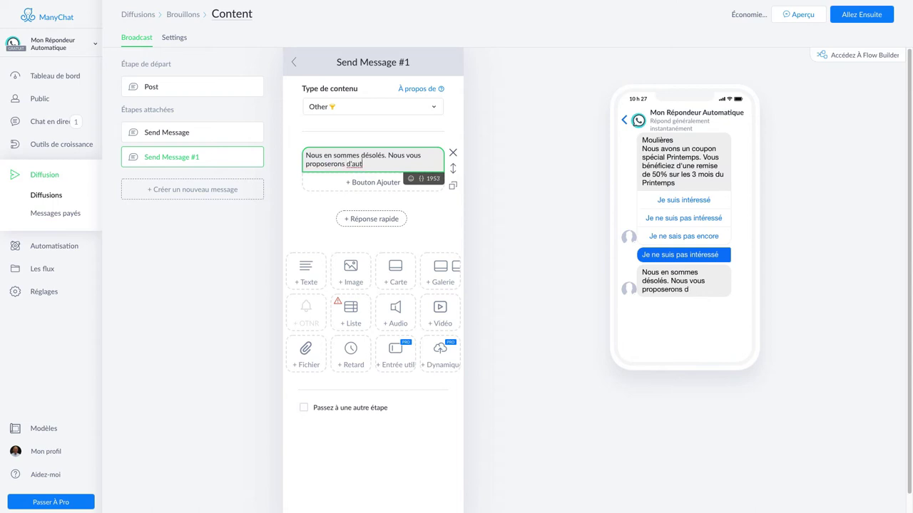
{"action": "type", "text": "res coupons plus tard"}
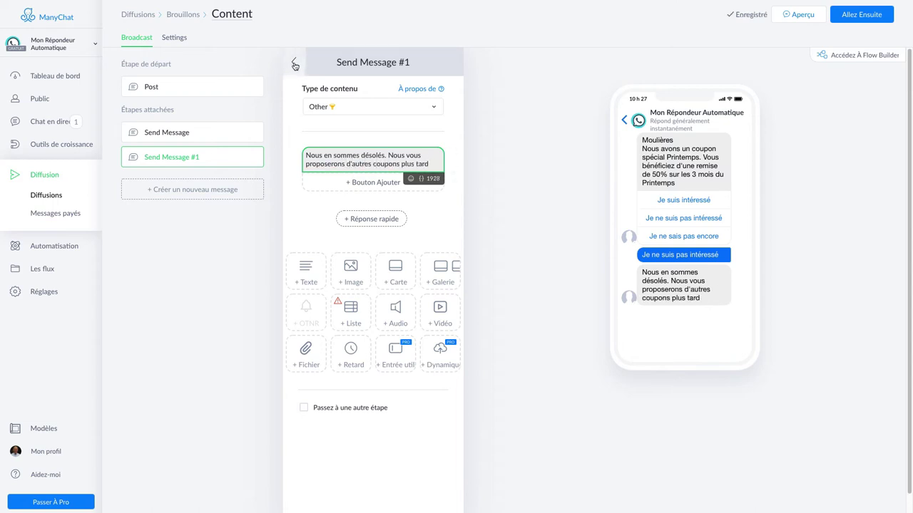
Step: Return to the starting post and make the "Je ne sais pas encore" button trigger a new message with "Envoyer le message"
{"action": "left_click", "coordinate": [294, 65]}
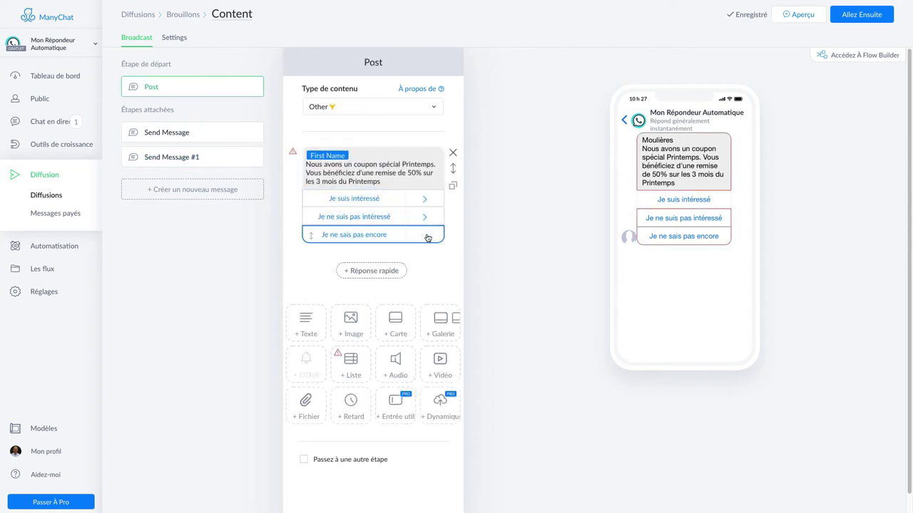
{"action": "left_click", "coordinate": [428, 238]}
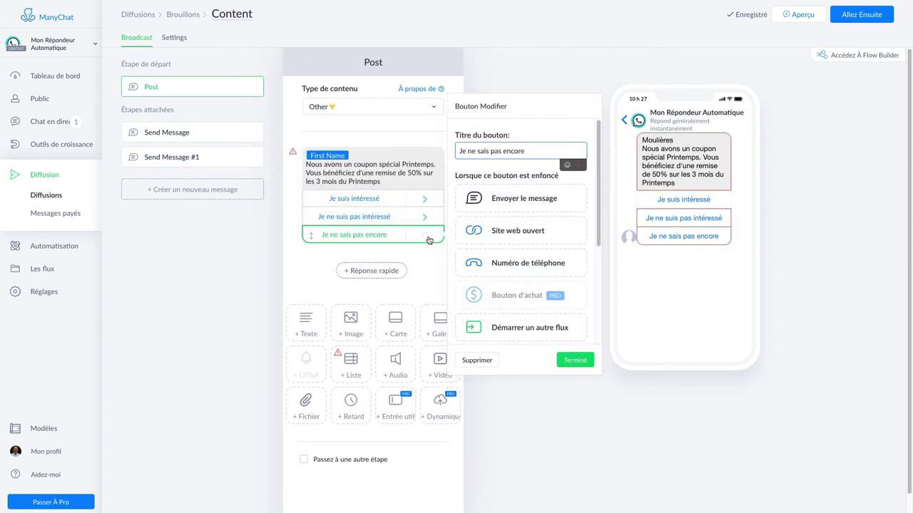
{"action": "left_click", "coordinate": [520, 201]}
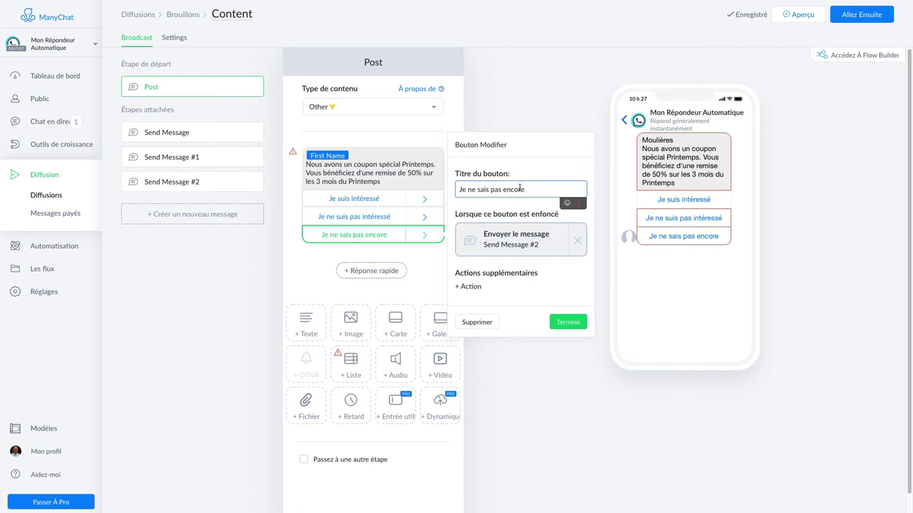
Step: Set the third button's follow-up message to content type Other and write "Vous avez raison de réfléchir. Nous vous conseillons quand même de prendre votre coupon."
{"action": "left_click", "coordinate": [525, 238]}
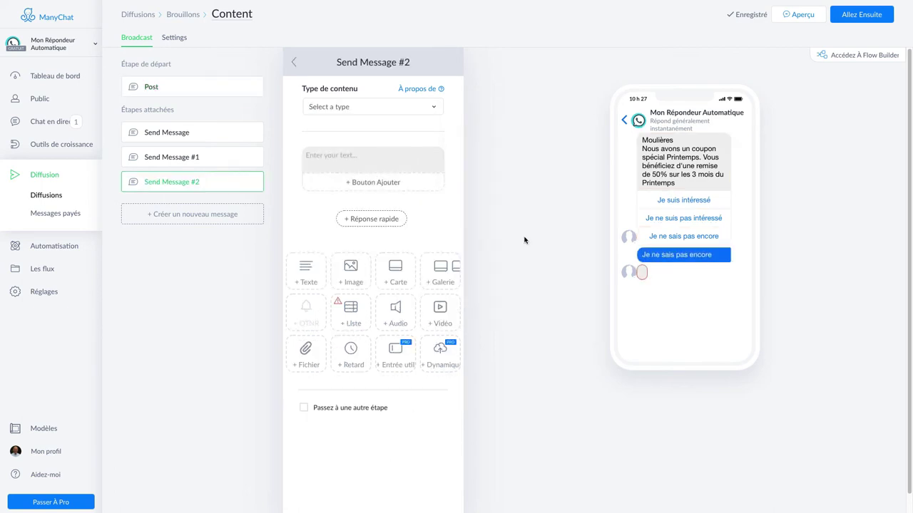
{"action": "left_click", "coordinate": [359, 166]}
{"action": "left_click", "coordinate": [342, 107]}
{"action": "left_click", "coordinate": [352, 184]}
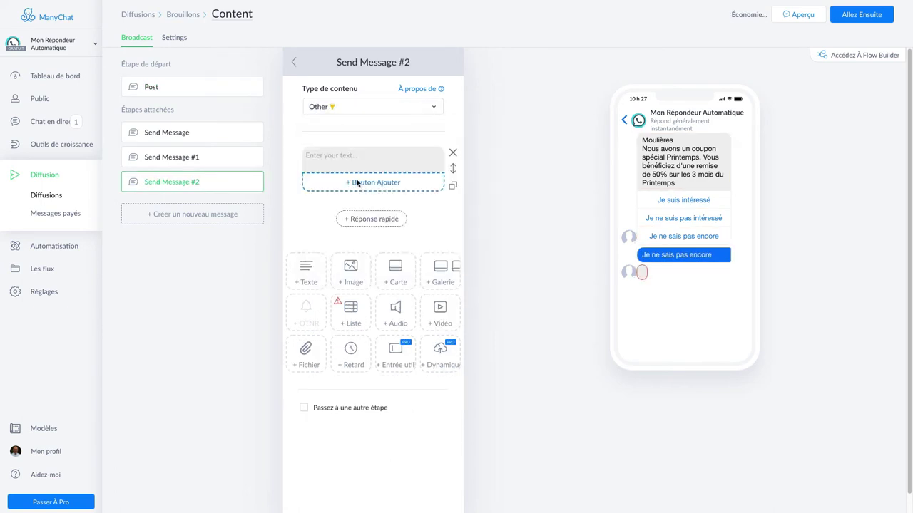
{"action": "left_click", "coordinate": [347, 162]}
{"action": "type", "text": "Vous avez raison de réfléchir. Nous vous conseillons quand"}
{"action": "type", "text": "même de"}
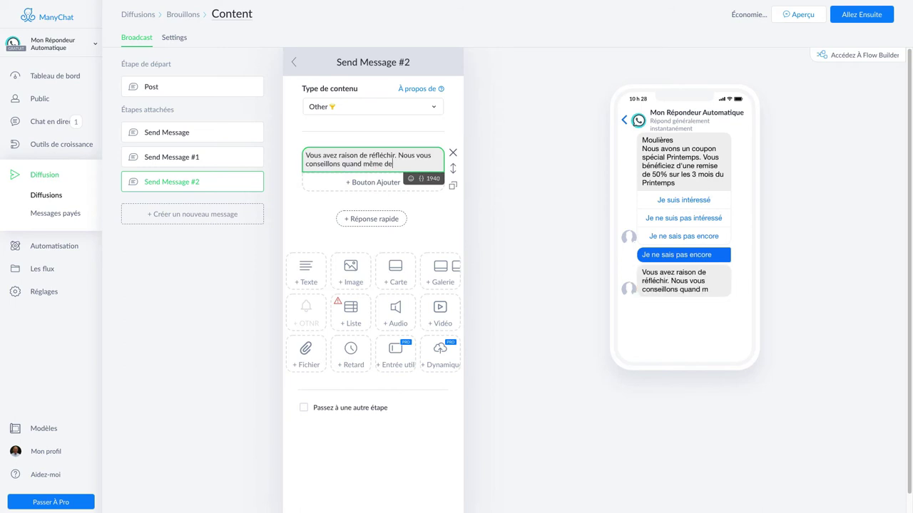
{"action": "type", "text": " prendre vo"}
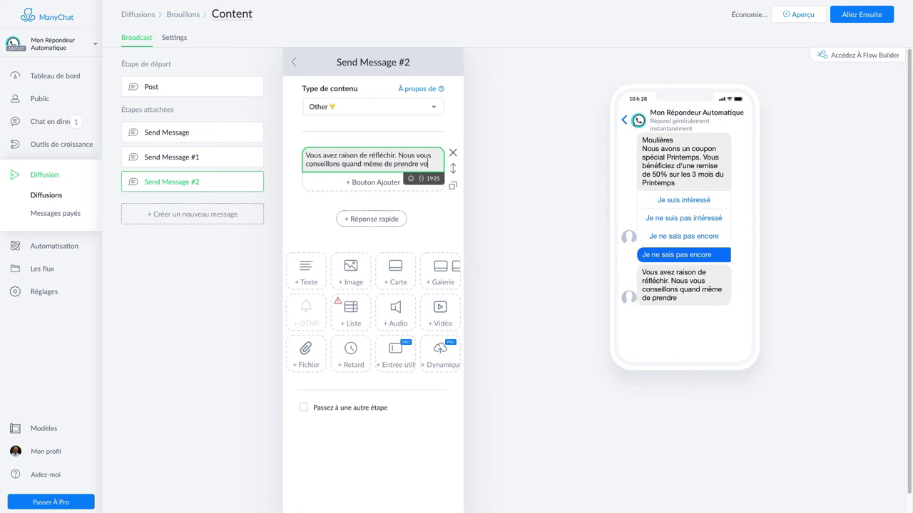
{"action": "type", "text": "tre coupon."}
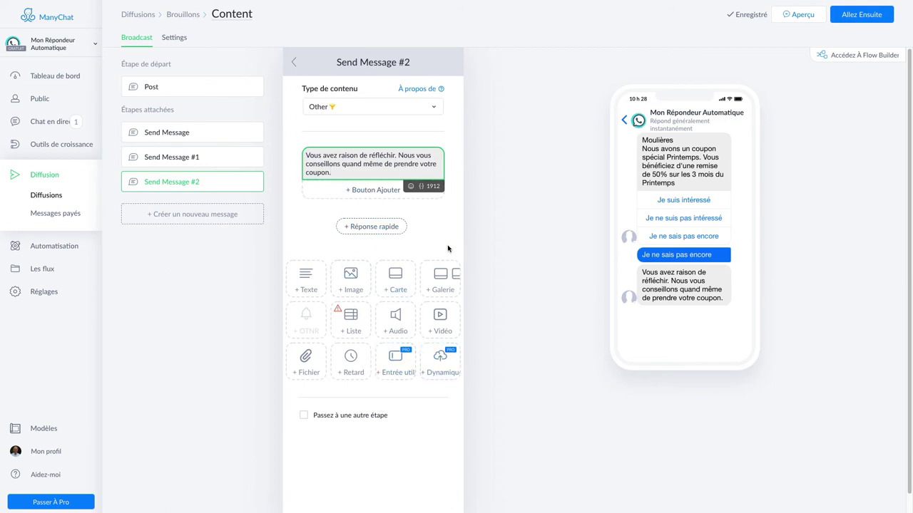
Step: Make Send Message #2 continue to another step, choosing the existing coupon message "Envoyer le message" as the next step
{"action": "left_click", "coordinate": [304, 415]}
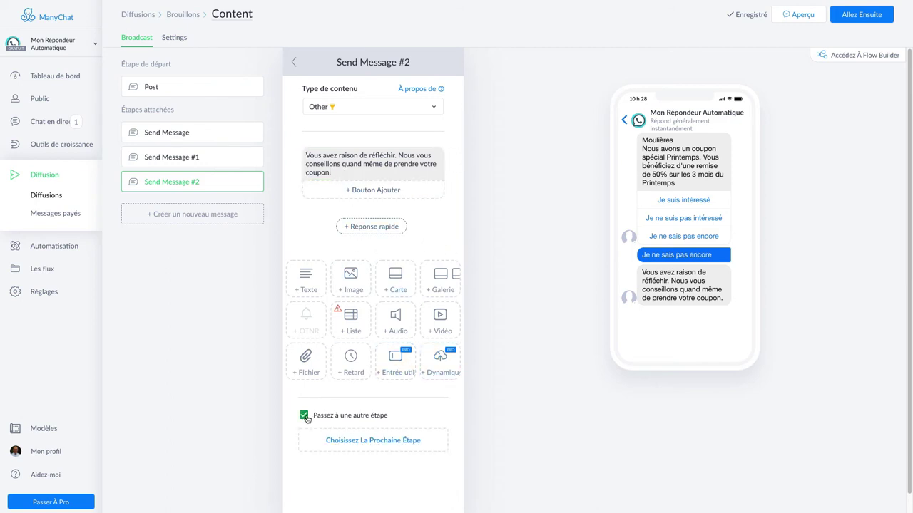
{"action": "left_click", "coordinate": [370, 441]}
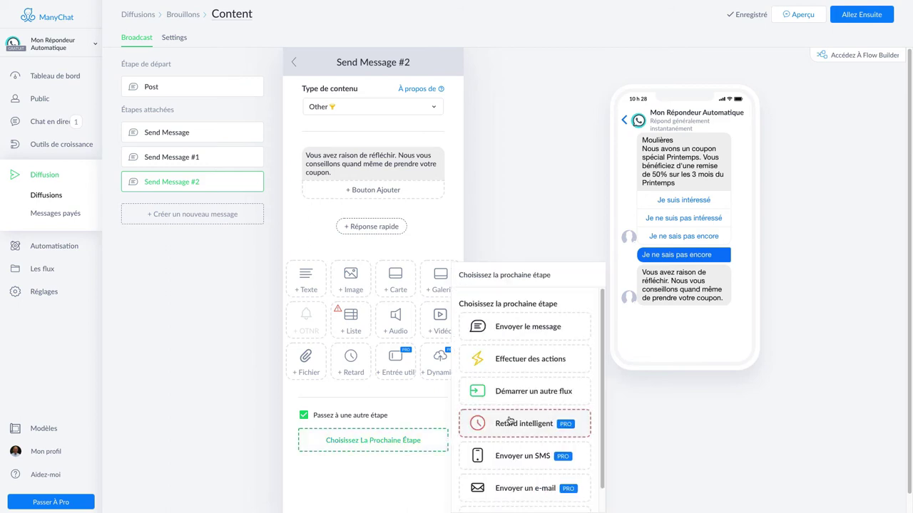
{"action": "scroll", "coordinate": [507, 421], "scroll_direction": "down", "scroll_amount": 1}
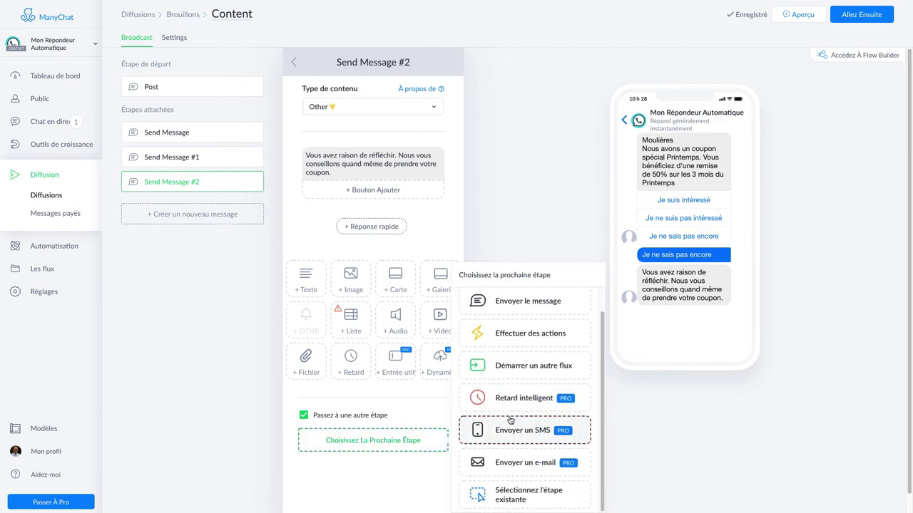
{"action": "left_click", "coordinate": [527, 494]}
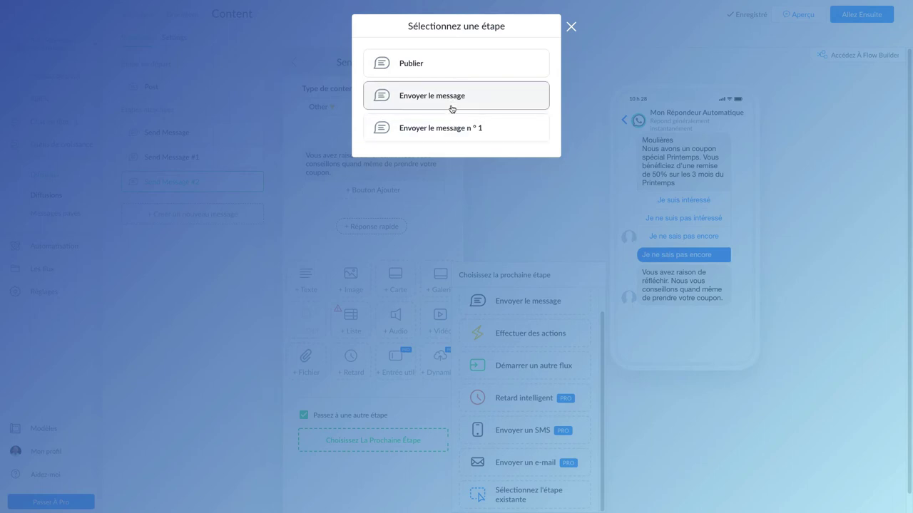
{"action": "left_click", "coordinate": [451, 109]}
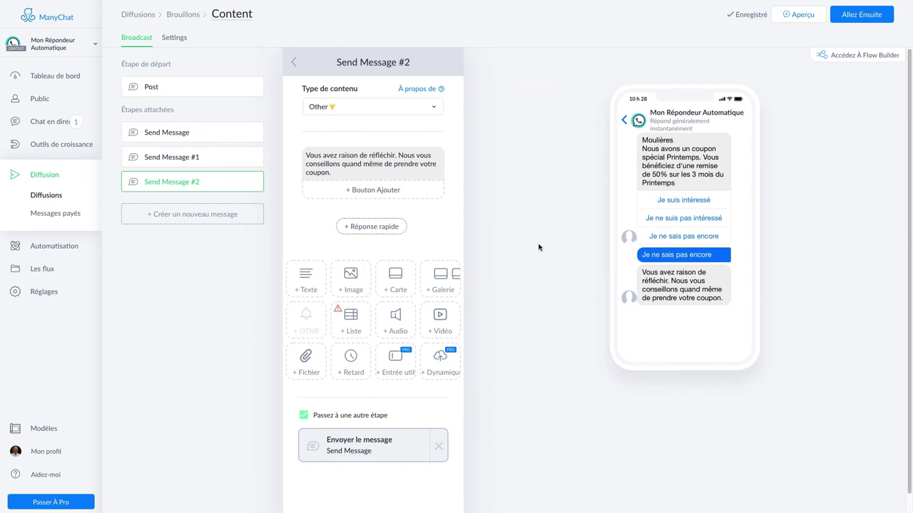
Step: Try to preview the broadcast, and shorten the second button's title to "Pas intéressé"
{"action": "left_click", "coordinate": [793, 16]}
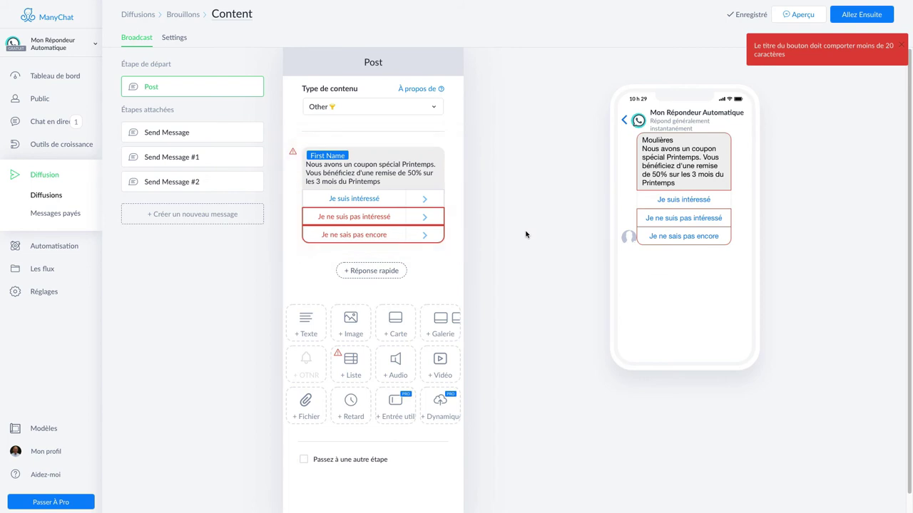
{"action": "left_click", "coordinate": [376, 221]}
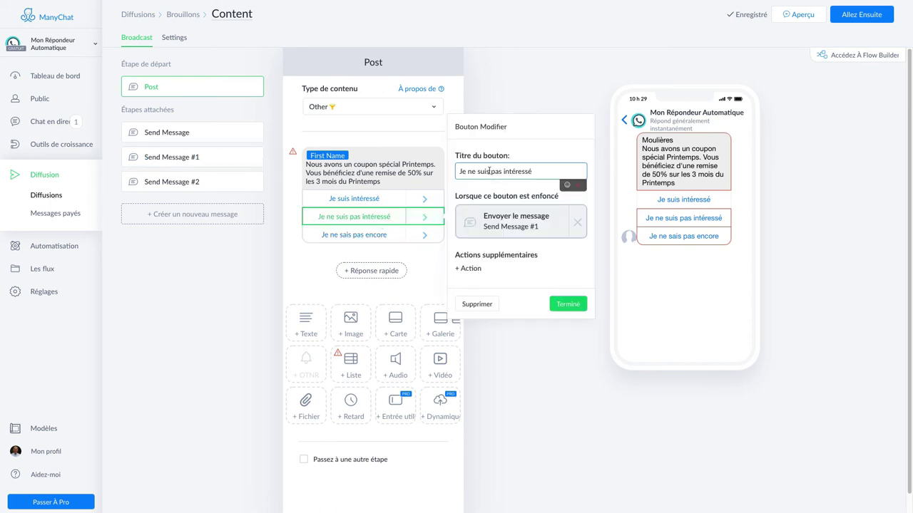
{"action": "left_click_drag", "start_coordinate": [491, 171], "coordinate": [441, 175]}
{"action": "type", "text": "P"}
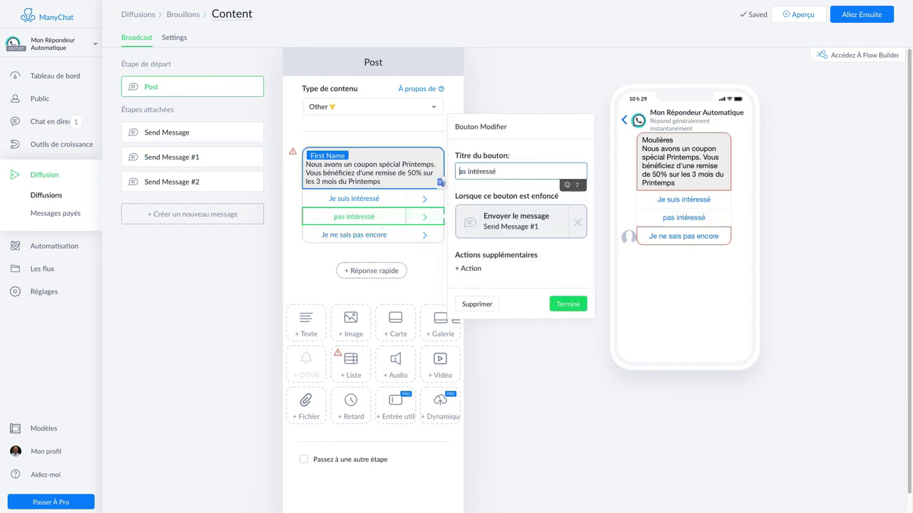
{"action": "key", "text": "Delete"}
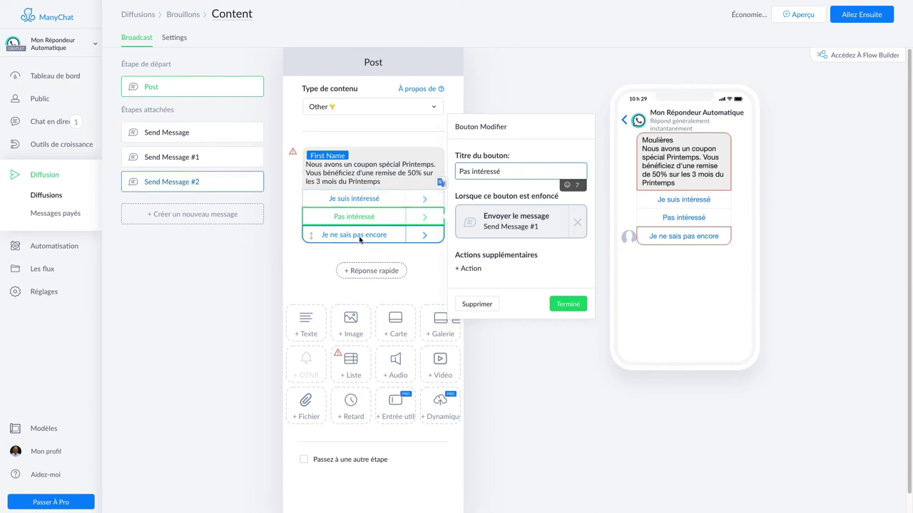
Step: Shorten the third button's title to "Je ne sais pas"
{"action": "left_click", "coordinate": [403, 231]}
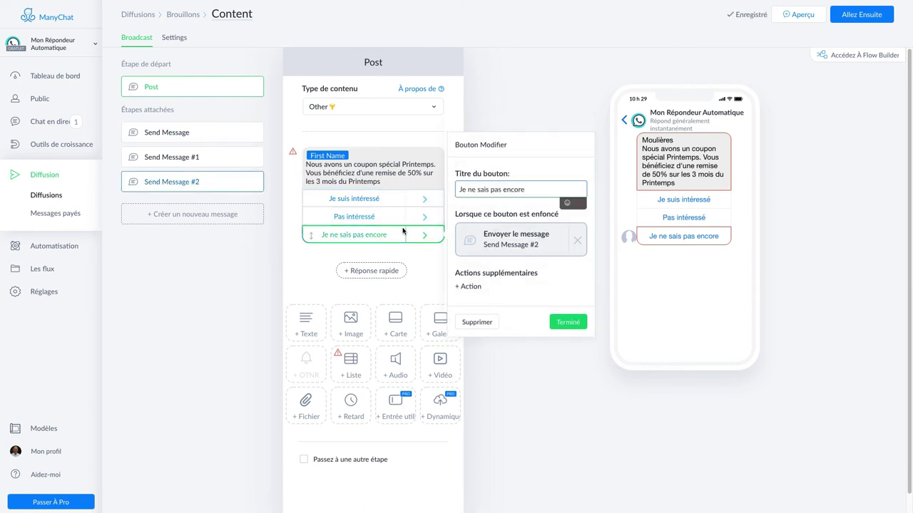
{"action": "double_click", "coordinate": [513, 190]}
{"action": "key", "text": "BackSpace"}
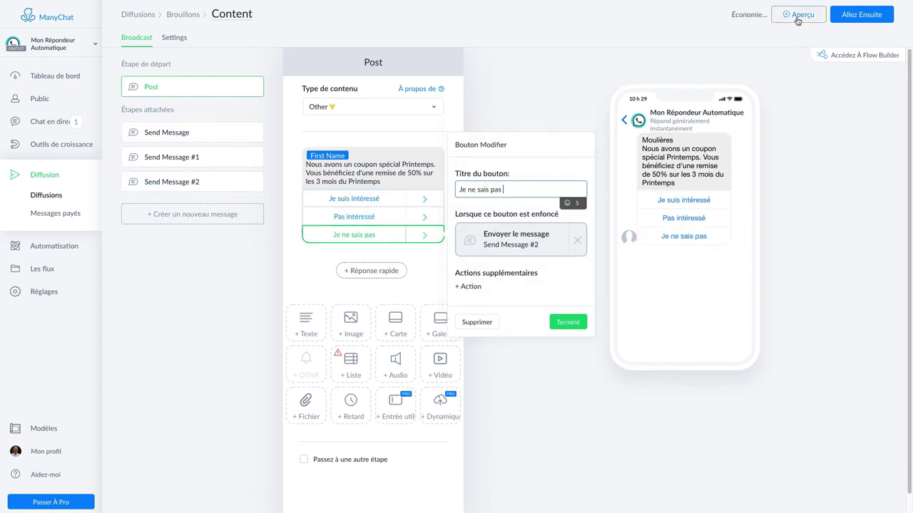
Step: Send the broadcast preview to Messenger, and set the broadcast's content type to "Contenu promotionnel uniquement (balises de message ignorées)" in its settings
{"action": "left_click", "coordinate": [798, 14]}
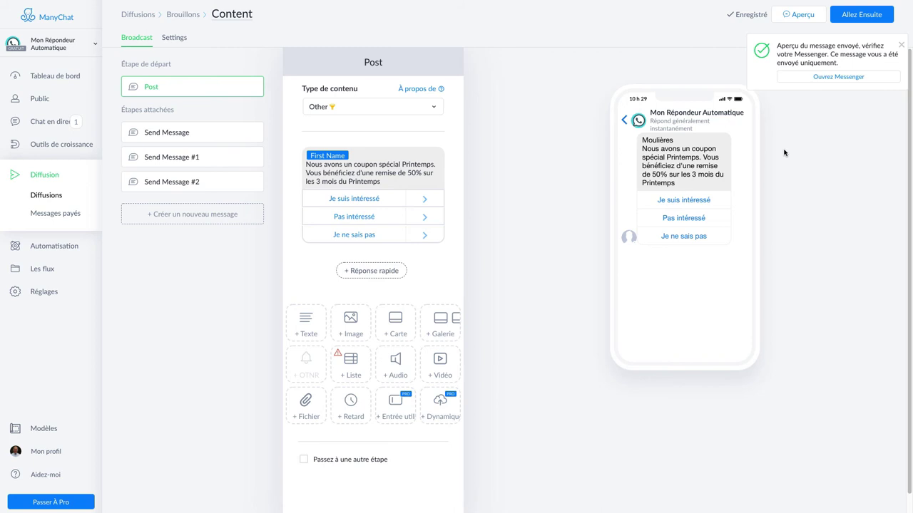
{"action": "left_click", "coordinate": [859, 15]}
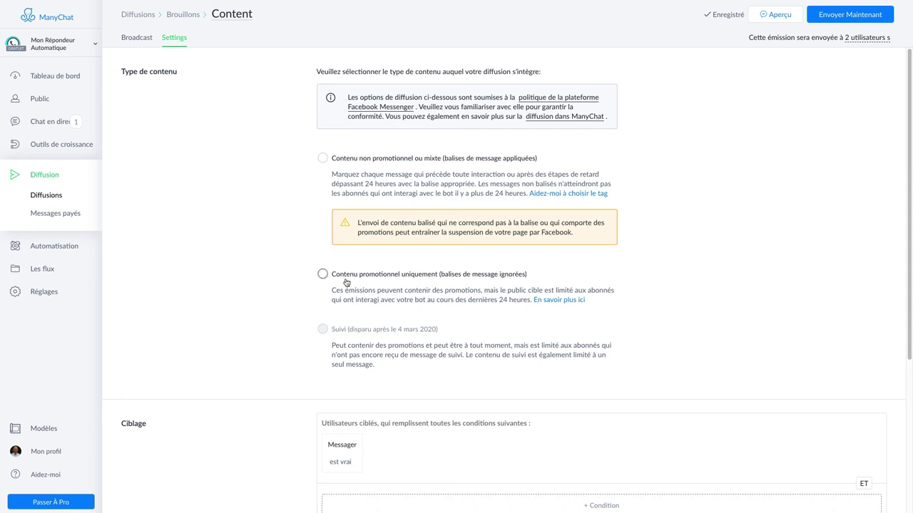
{"action": "left_click", "coordinate": [322, 274]}
Step: Look through the complete list of targeting conditions available for the broadcast, without adding one
{"action": "scroll", "coordinate": [445, 305], "scroll_direction": "down", "scroll_amount": 1}
{"action": "scroll", "coordinate": [445, 304], "scroll_direction": "down", "scroll_amount": 3}
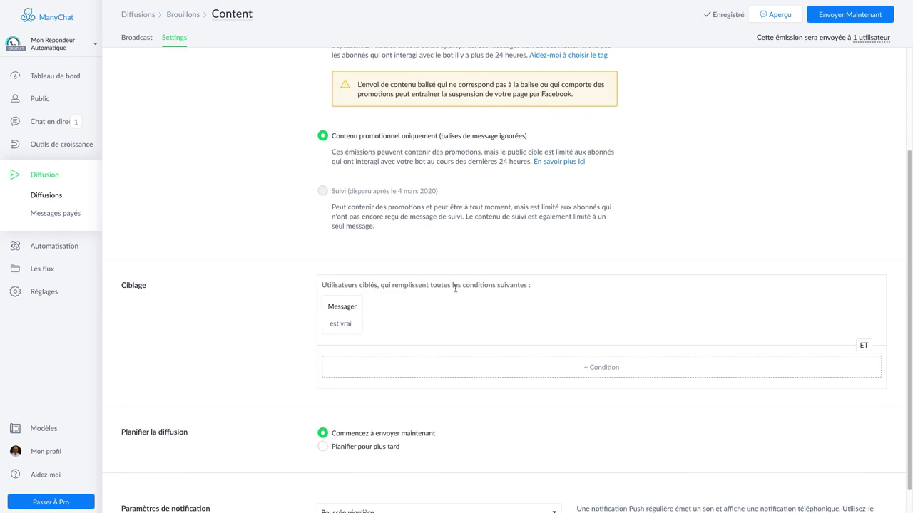
{"action": "left_click", "coordinate": [528, 368]}
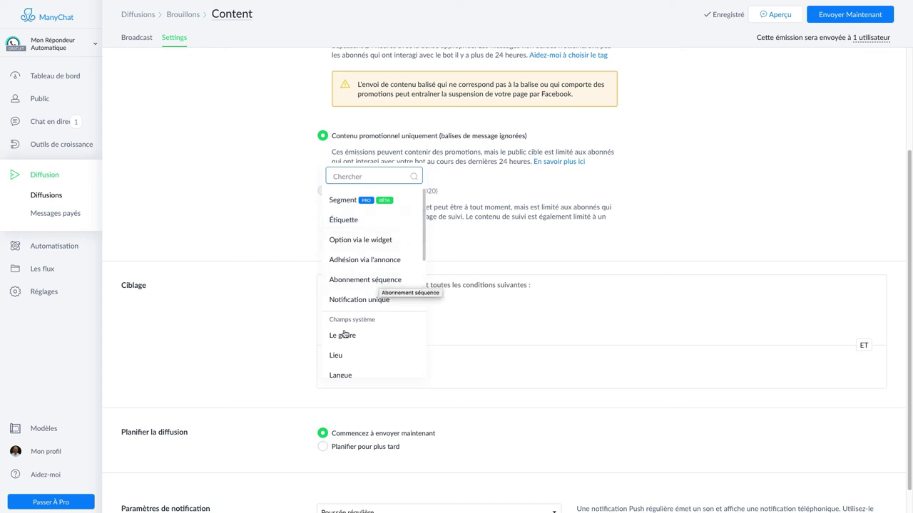
{"action": "scroll", "coordinate": [350, 336], "scroll_direction": "down", "scroll_amount": 2}
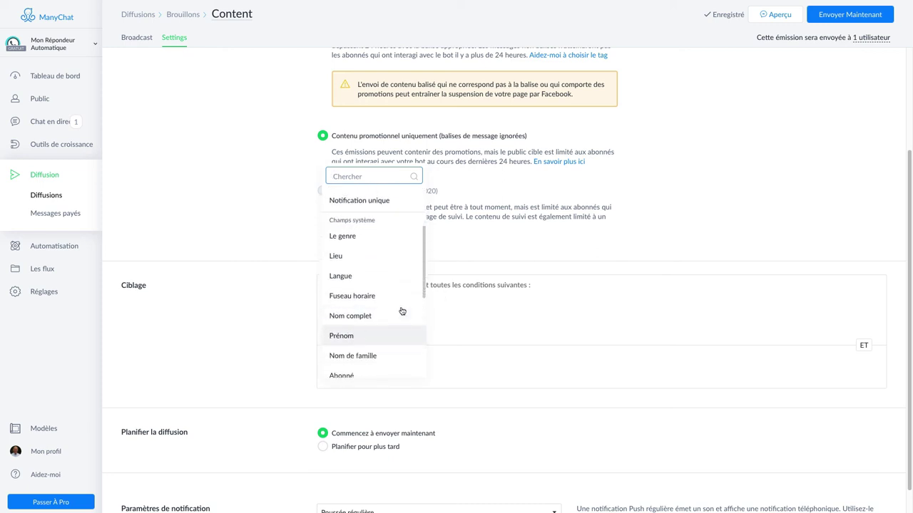
{"action": "scroll", "coordinate": [422, 335], "scroll_direction": "down", "scroll_amount": 3}
{"action": "scroll", "coordinate": [421, 338], "scroll_direction": "down", "scroll_amount": 3}
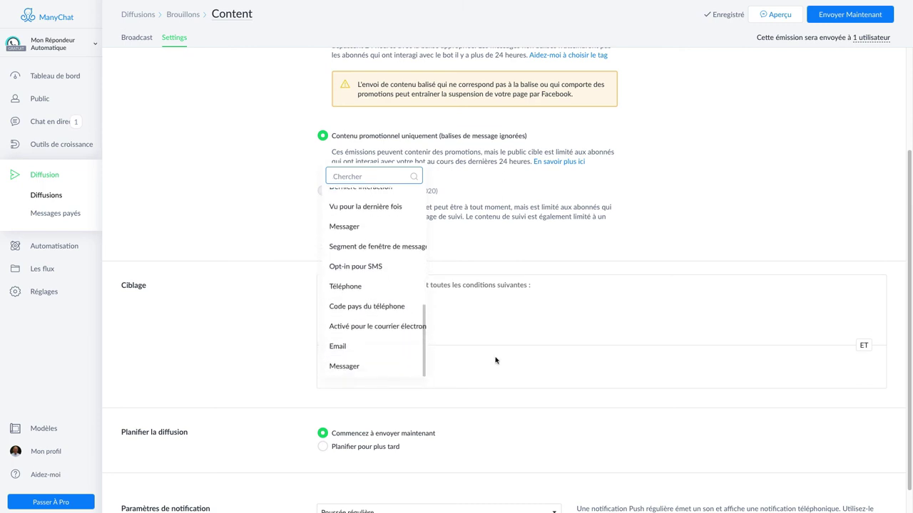
{"action": "left_click", "coordinate": [491, 323]}
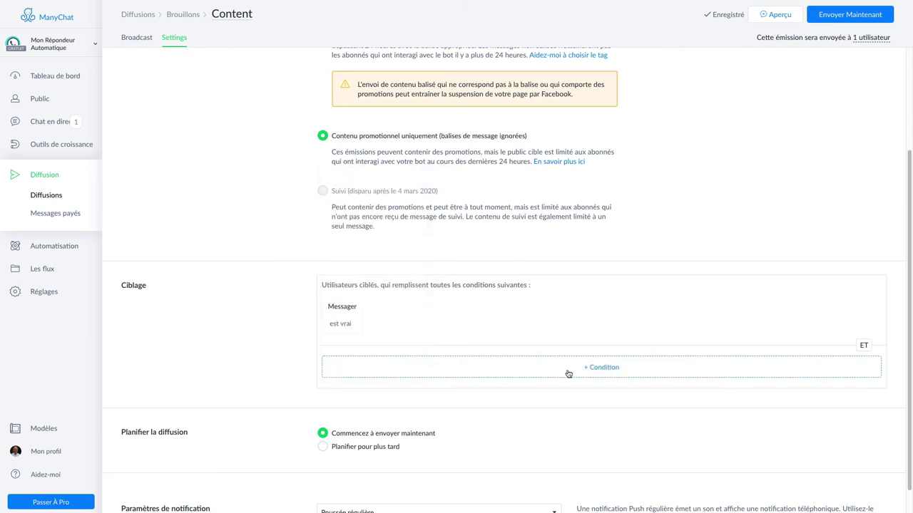
Step: Add a targeting condition on "Le genre" that limits the broadcast's audience to "Masculin"
{"action": "left_click", "coordinate": [594, 373]}
{"action": "left_click", "coordinate": [349, 335]}
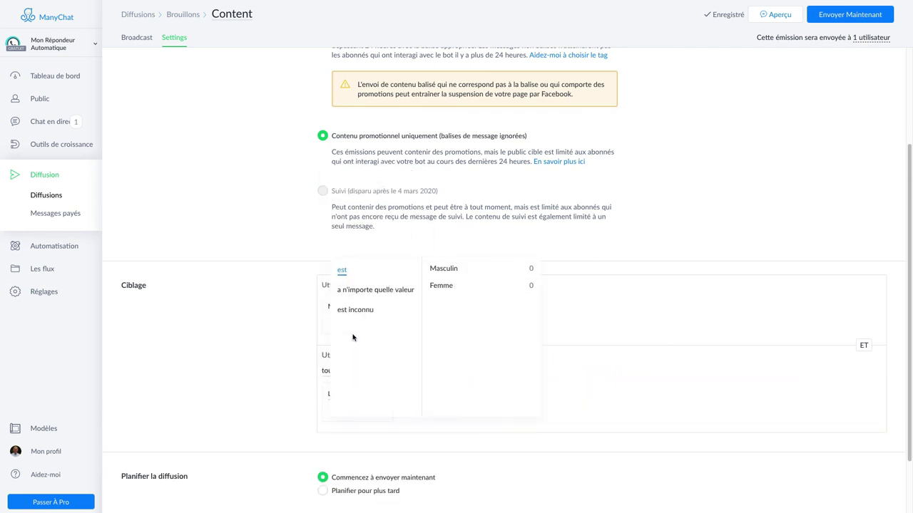
{"action": "left_click", "coordinate": [456, 268]}
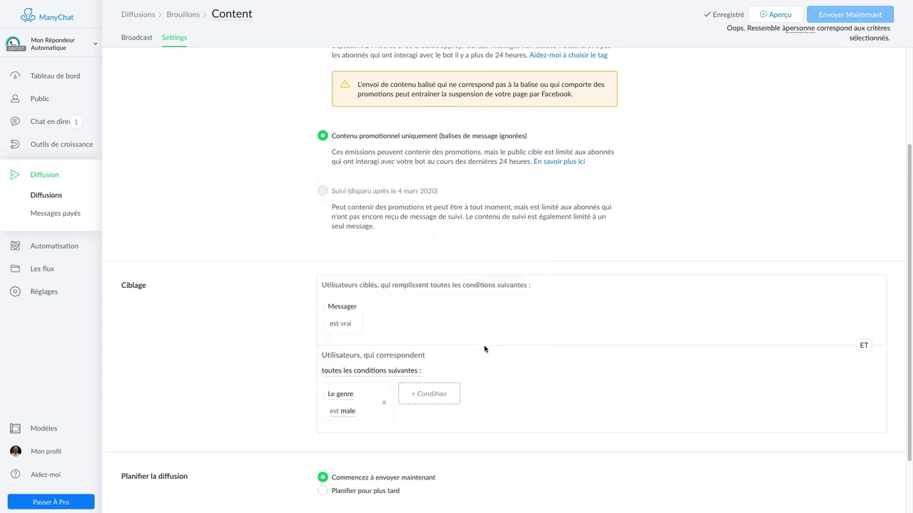
Step: Try scheduling the broadcast with "Planifier pour plus tard" and open the send date and time picker
{"action": "scroll", "coordinate": [489, 340], "scroll_direction": "down", "scroll_amount": 1}
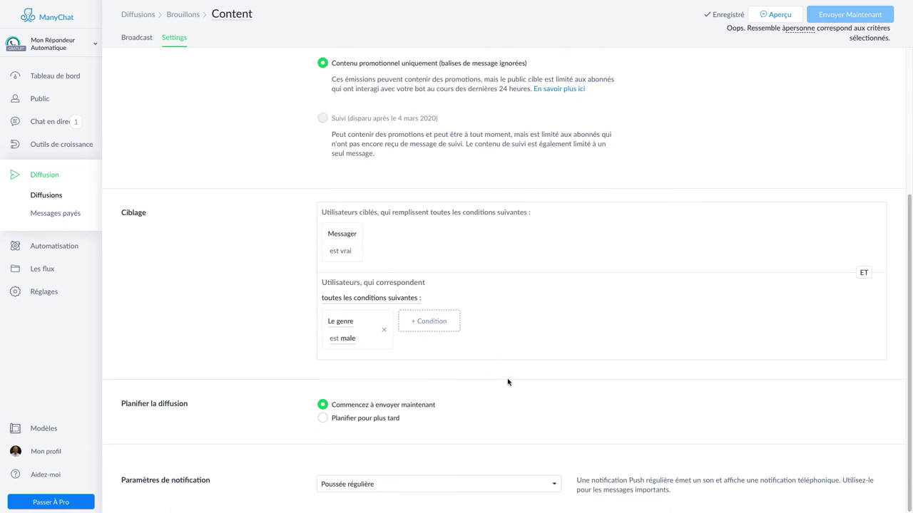
{"action": "left_click", "coordinate": [344, 420]}
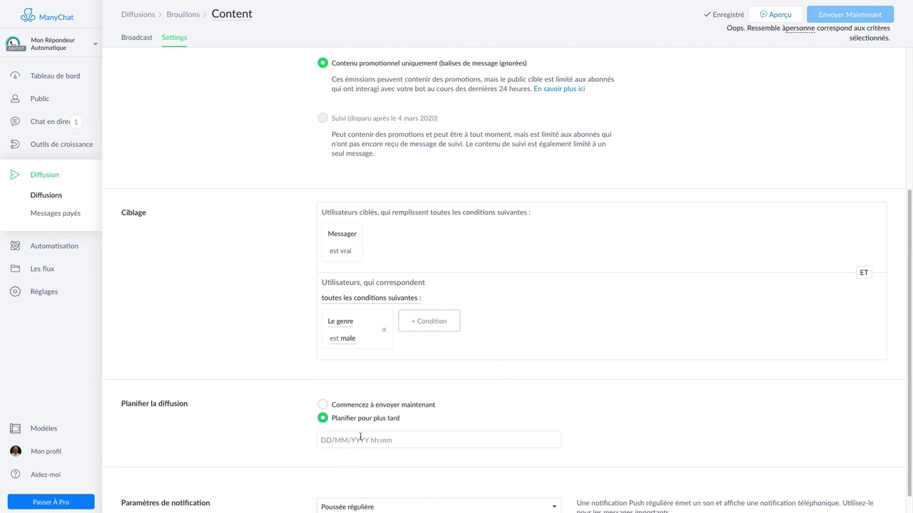
{"action": "left_click", "coordinate": [359, 437]}
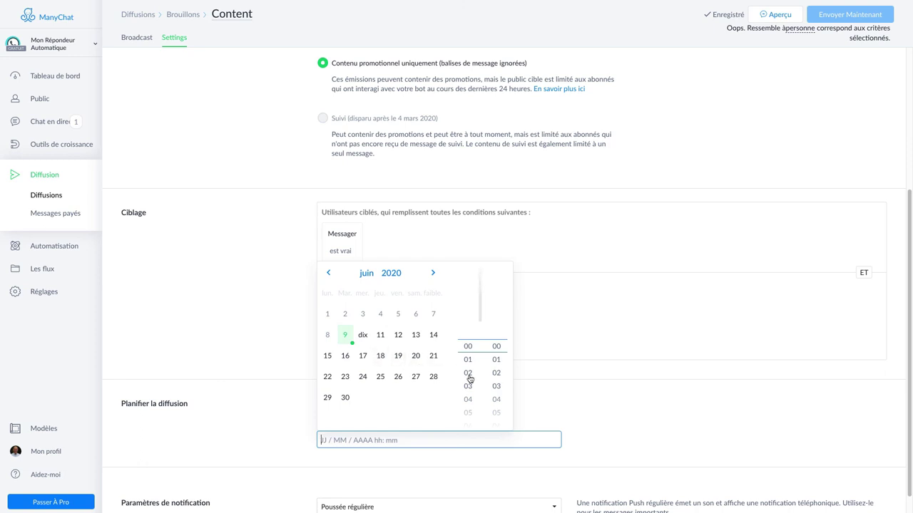
{"action": "key", "text": "Escape"}
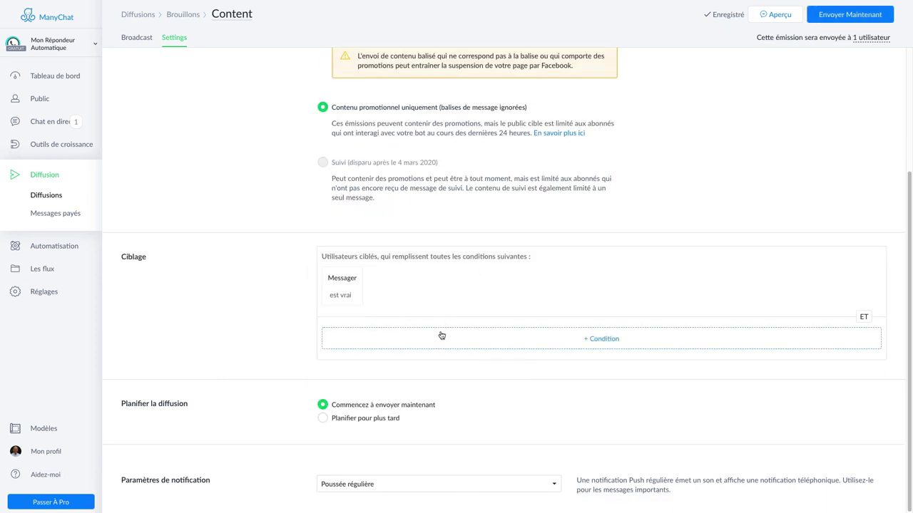
Step: Set the notification settings to "Une seule notification régulière" and send the broadcast now, ending on the broadcasts list
{"action": "left_click", "coordinate": [351, 485]}
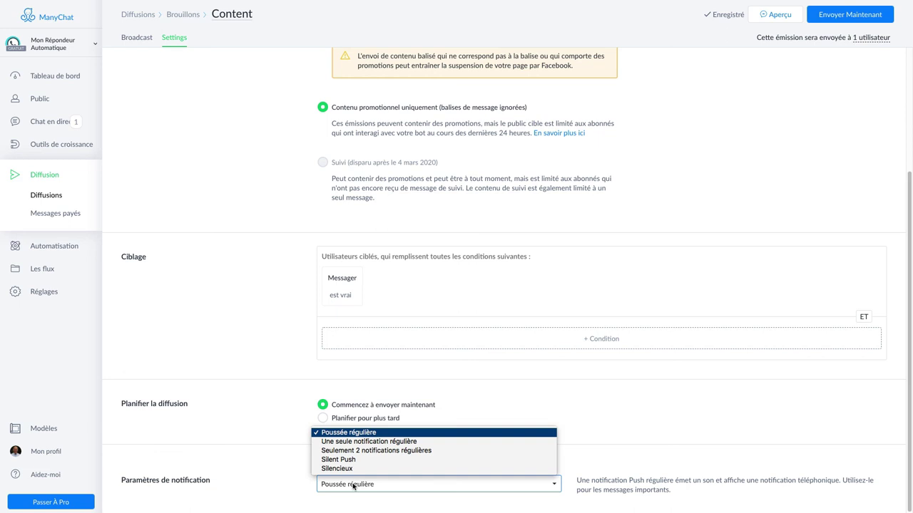
{"action": "left_click", "coordinate": [360, 441]}
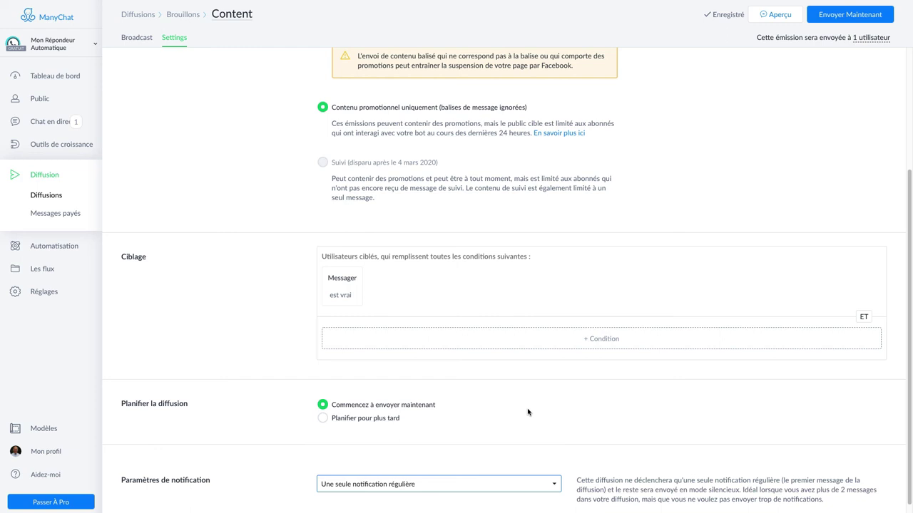
{"action": "left_click", "coordinate": [826, 17]}
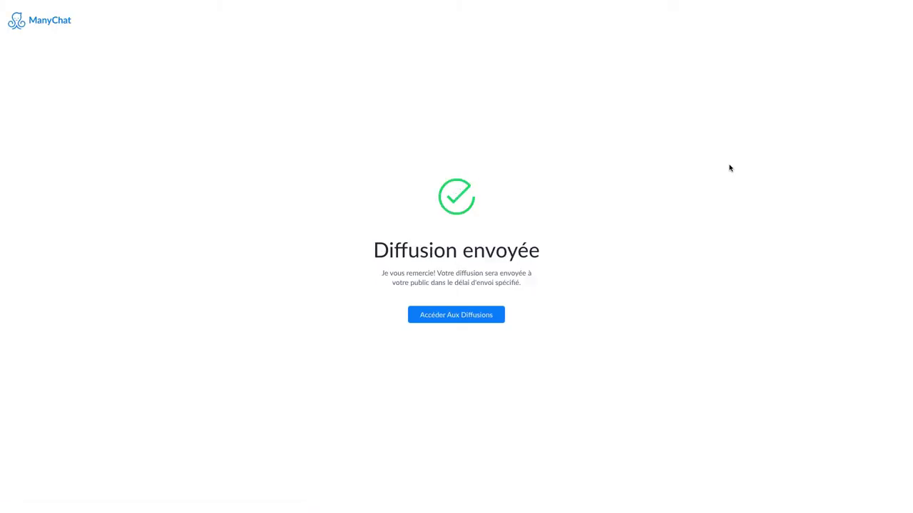
{"action": "left_click", "coordinate": [452, 318]}
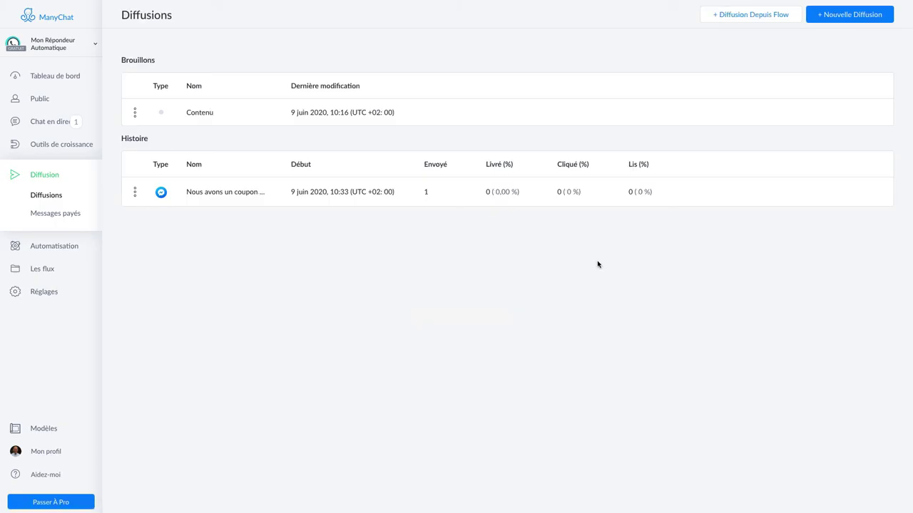